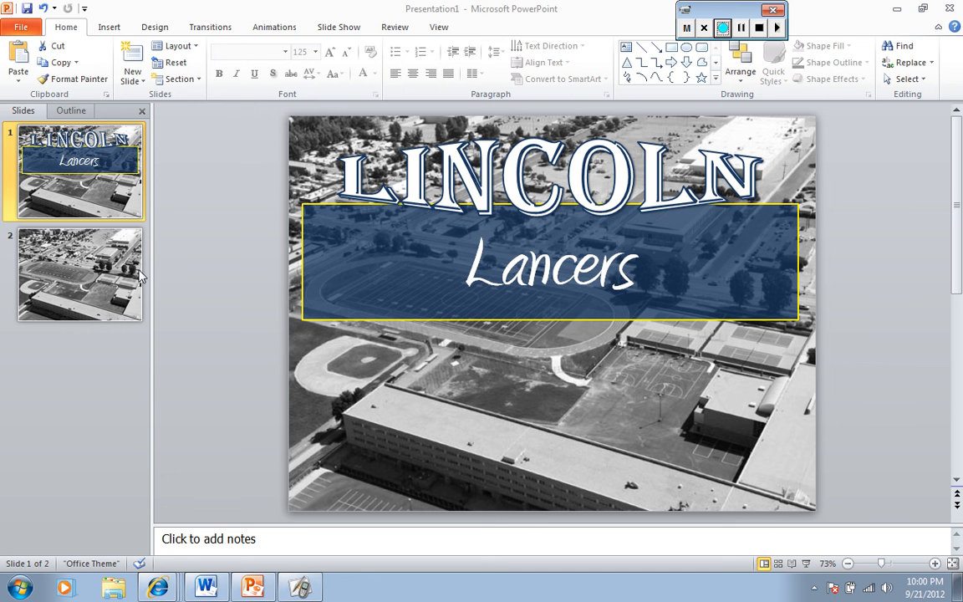
# Step: Add WordArt reading "Lincoln" to slide 2, using the first gallery style with pale fill and blue outline
pyautogui.click(82, 270)
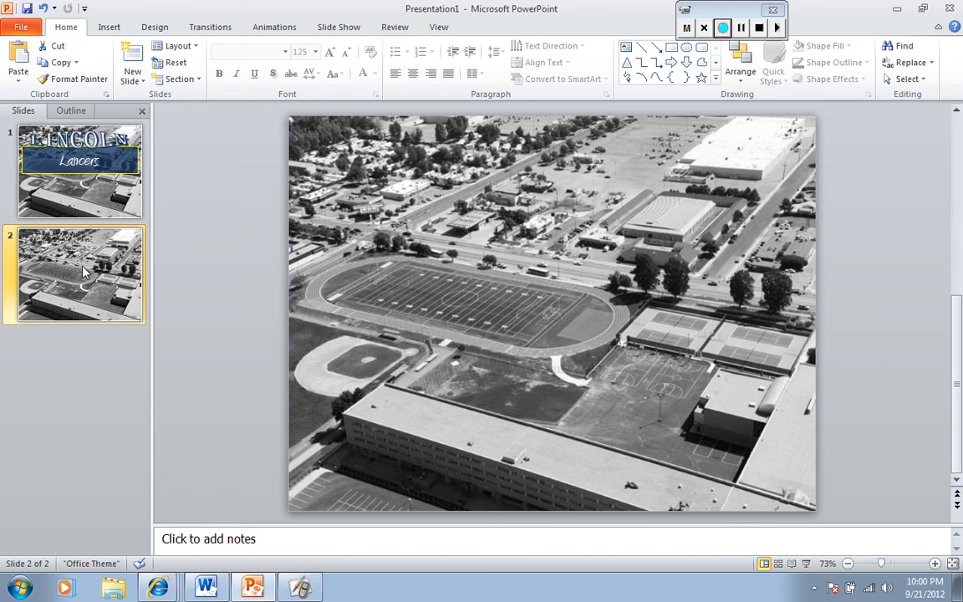
pyautogui.click(109, 30)
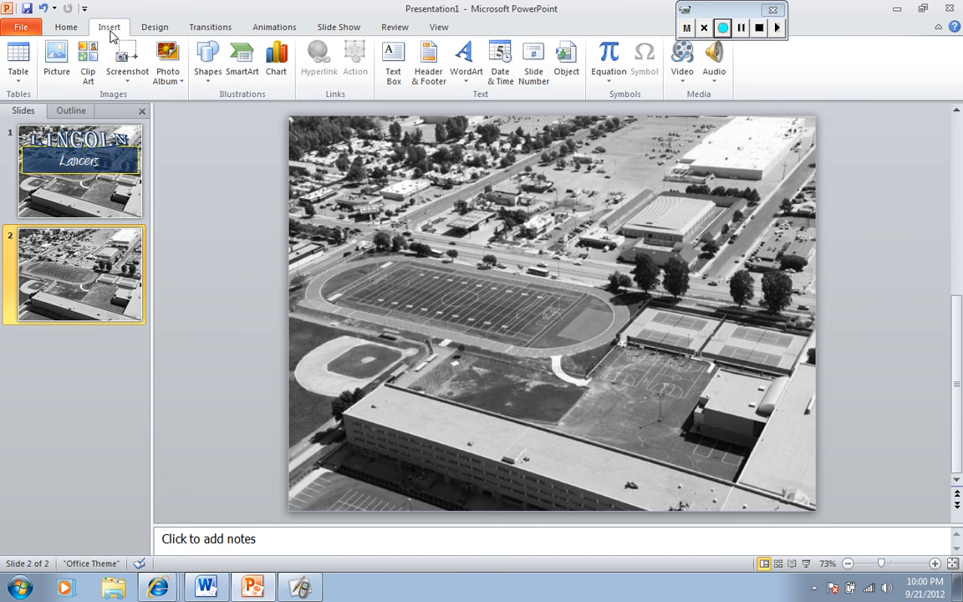
pyautogui.click(466, 55)
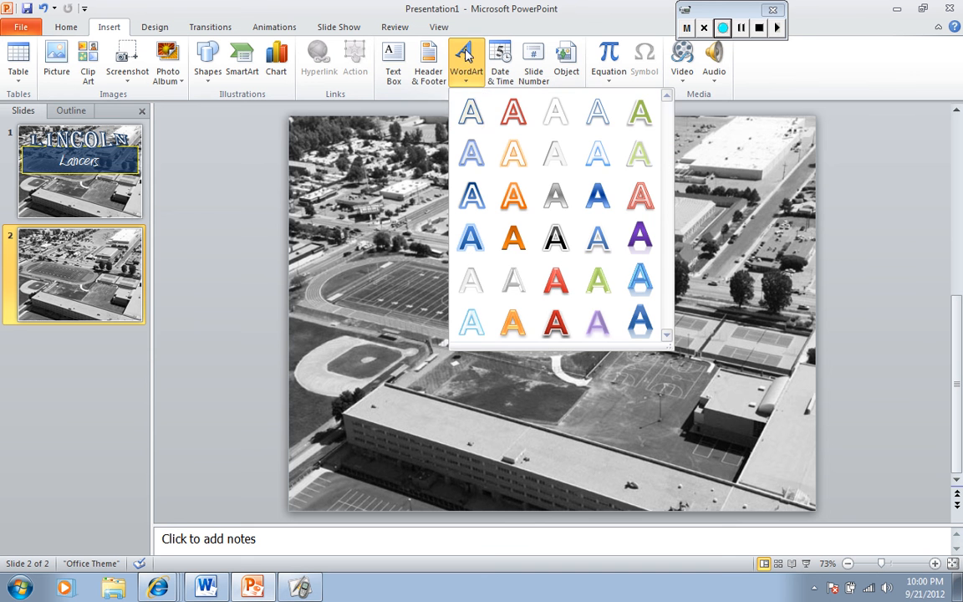
pyautogui.click(470, 110)
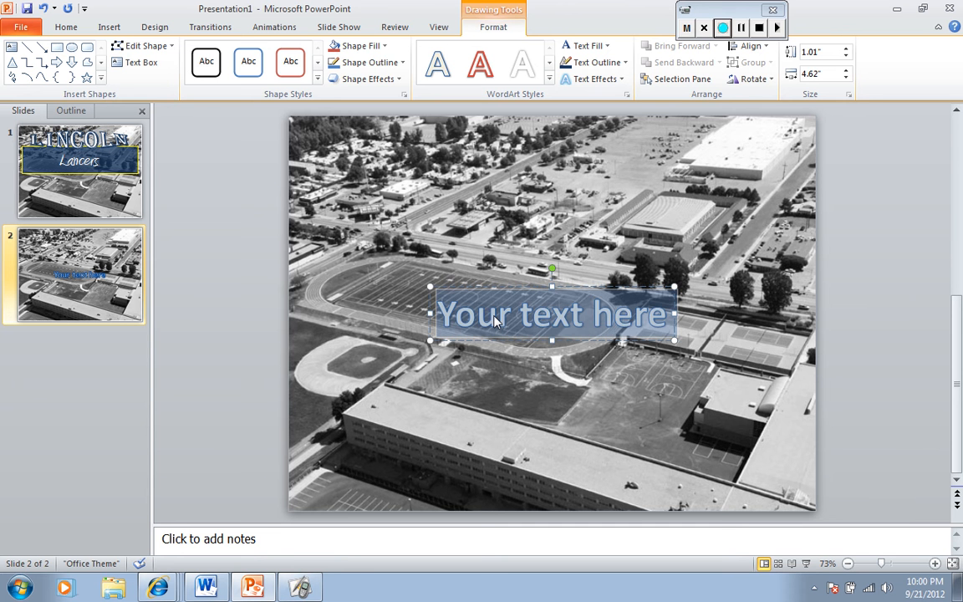
pyautogui.write('Li')
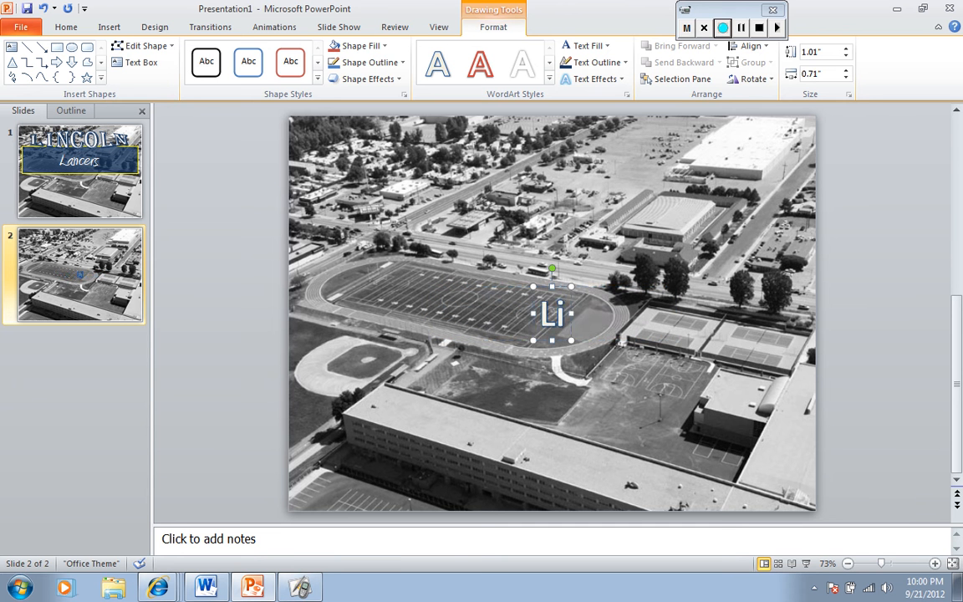
pyautogui.write('ncoln')
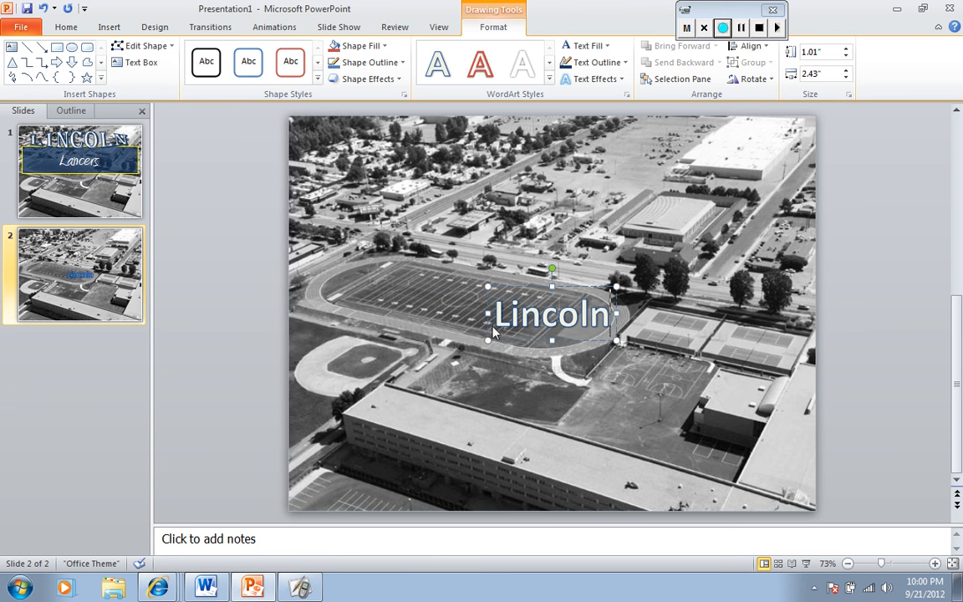
# Step: Change the font of the Lincoln WordArt text to Algerian
pyautogui.doubleClick(554, 315)
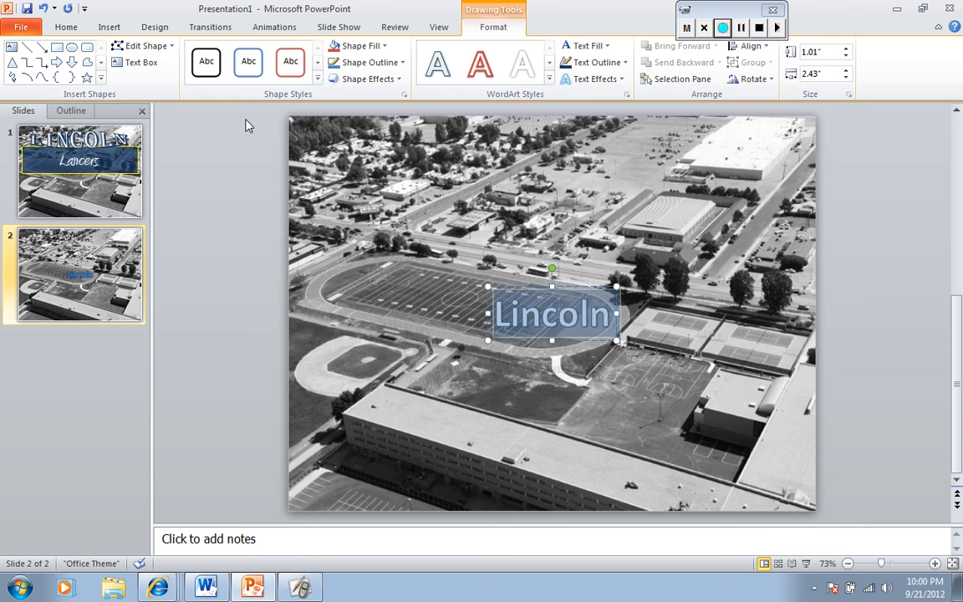
pyautogui.click(66, 27)
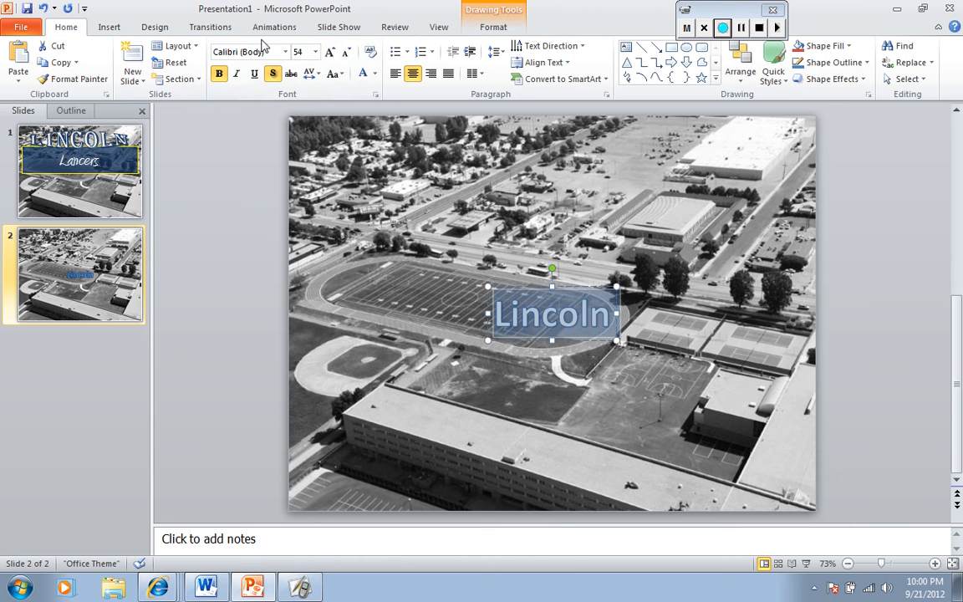
pyautogui.click(285, 52)
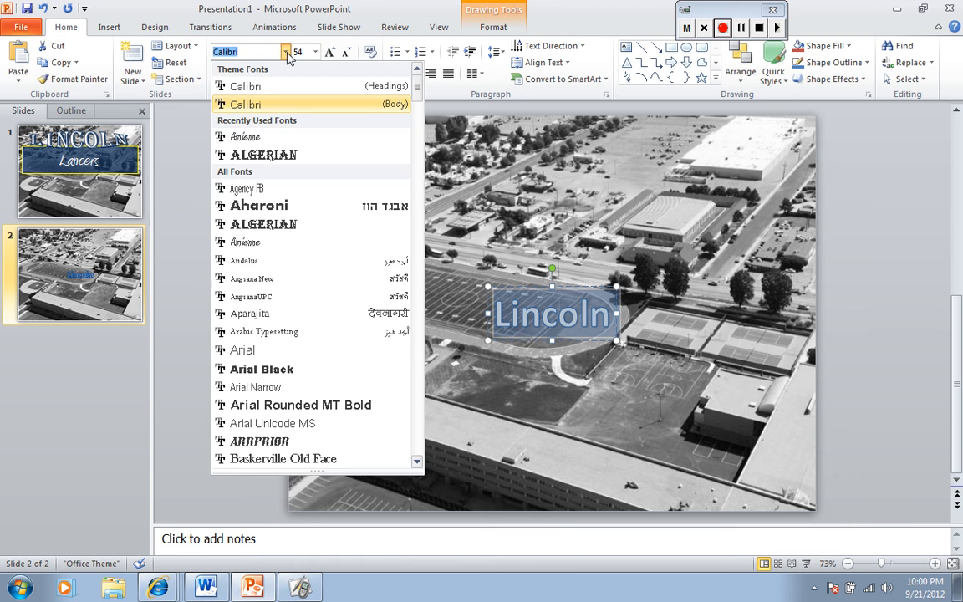
pyautogui.click(299, 157)
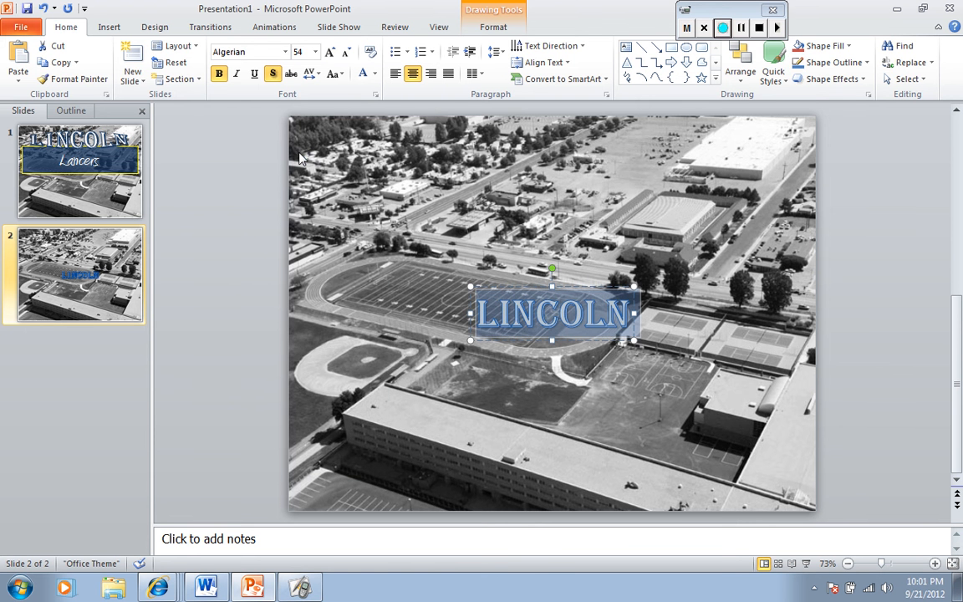
# Step: Apply a warp transform to the Lincoln WordArt that makes its middle letters bulge taller than the ends
pyautogui.click(495, 27)
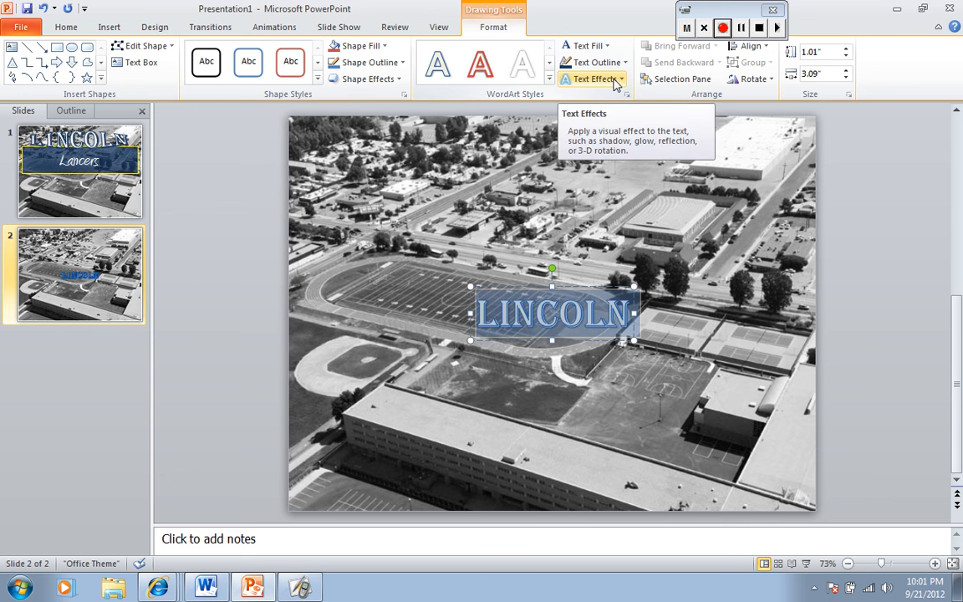
pyautogui.click(613, 80)
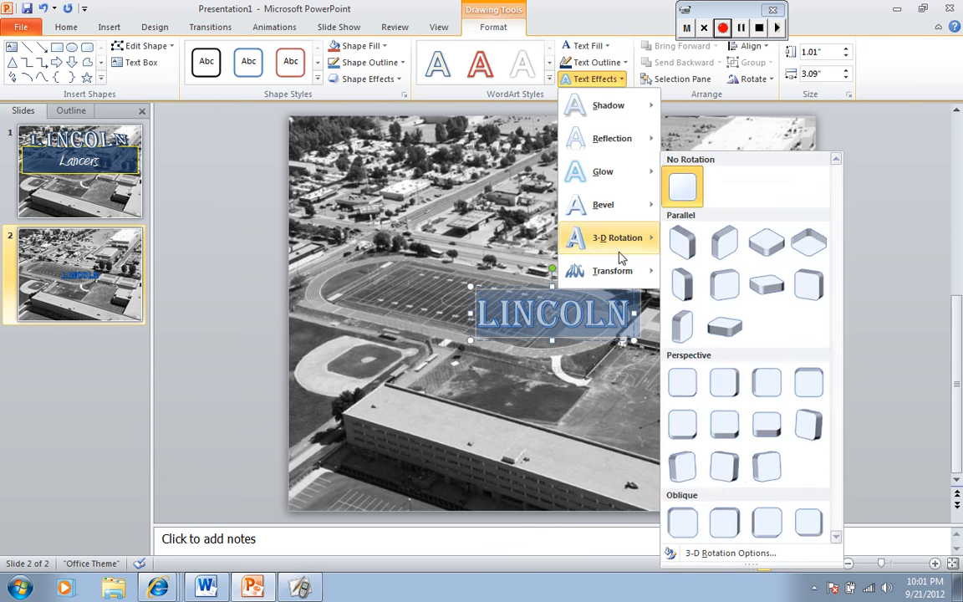
pyautogui.moveTo(622, 271)
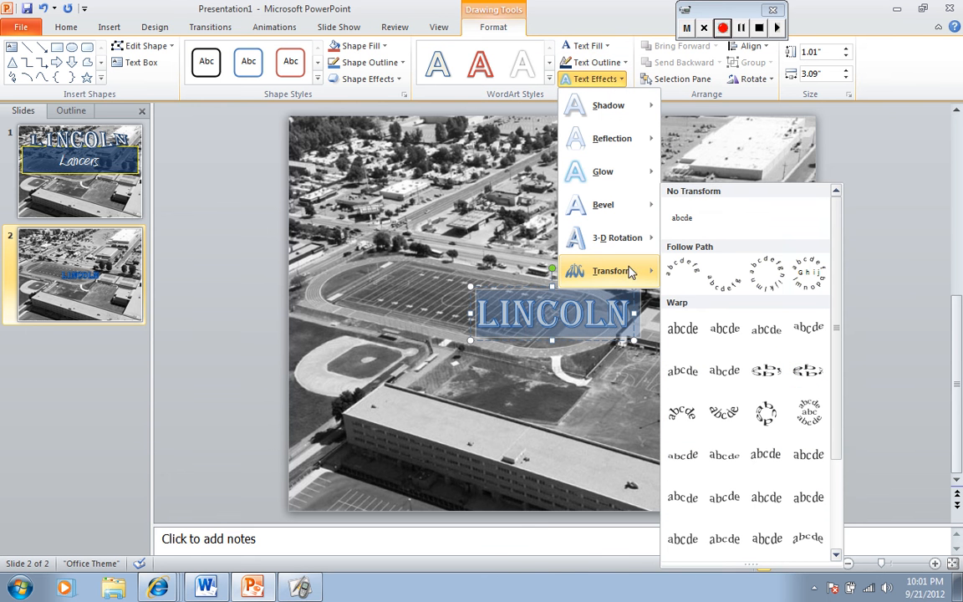
pyautogui.click(711, 324)
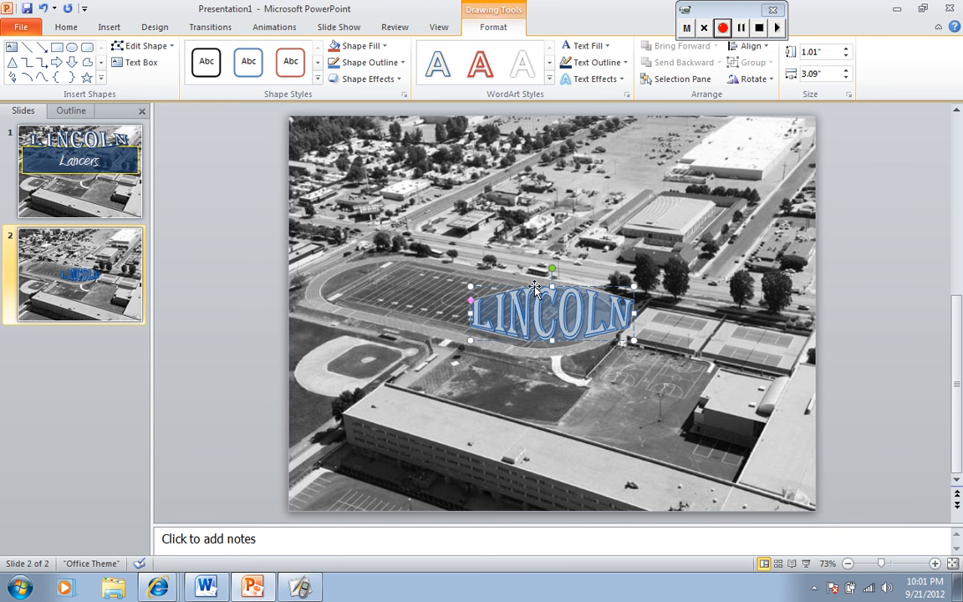
# Step: Move the Lincoln WordArt to the top of the slide and enlarge it to about 1.83" high by 9.3" wide
pyautogui.moveTo(534, 288); pyautogui.dragTo(369, 132)
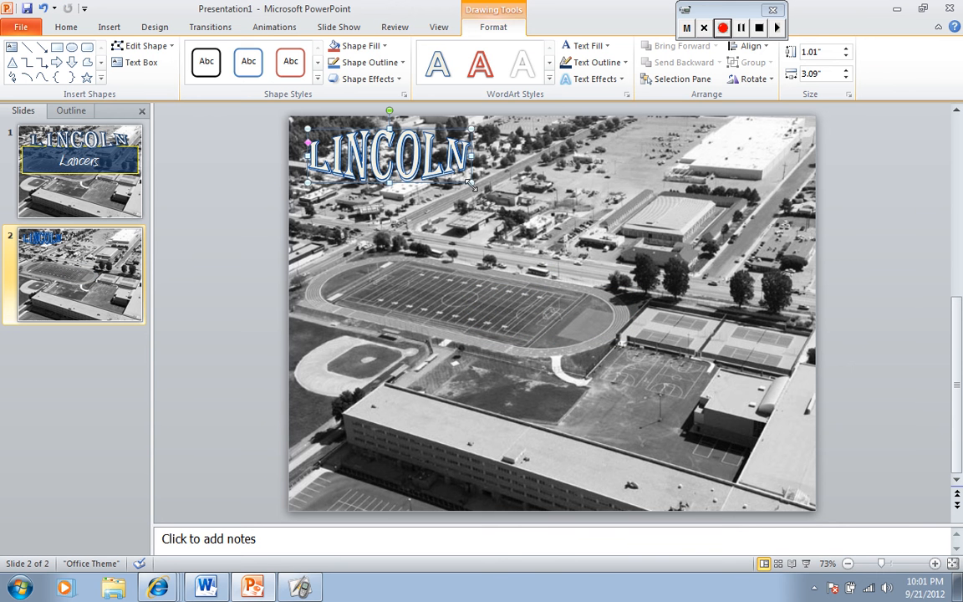
pyautogui.moveTo(634, 185); pyautogui.dragTo(798, 227)
pyautogui.press('Left')
pyautogui.press('Left')
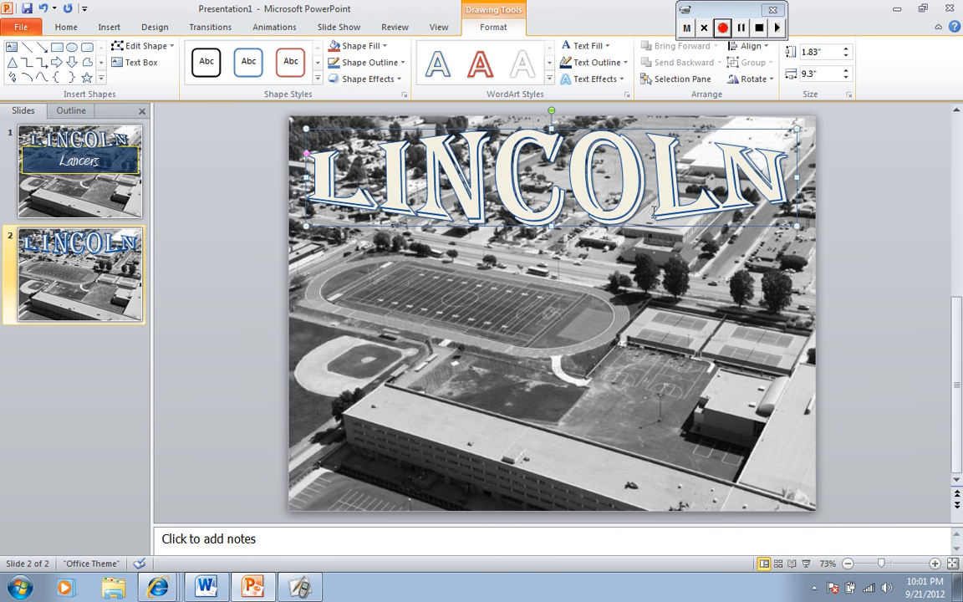
pyautogui.press('Right')
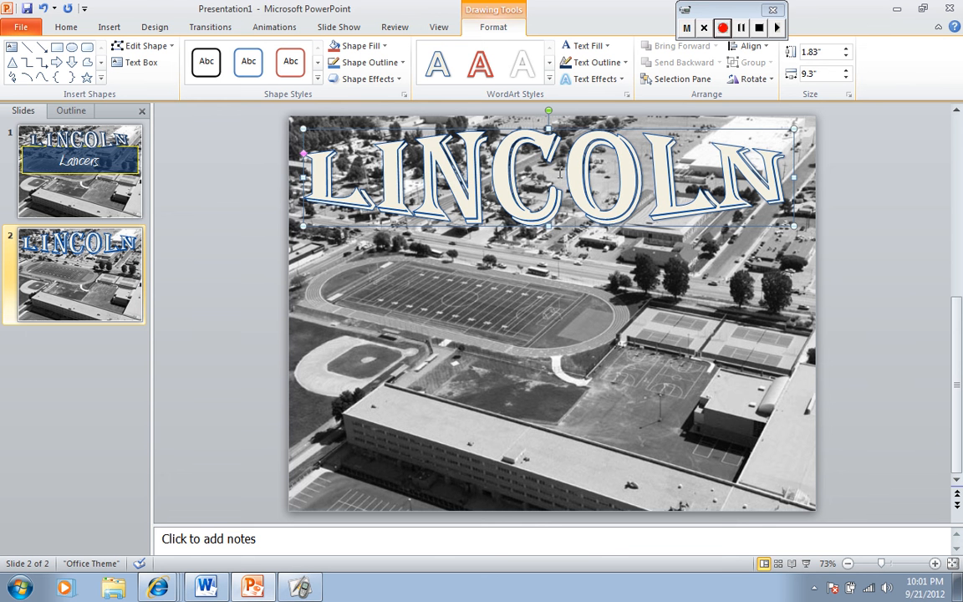
# Step: Give the whole Lincoln WordArt text a thicker outline weight
pyautogui.doubleClick(502, 153)
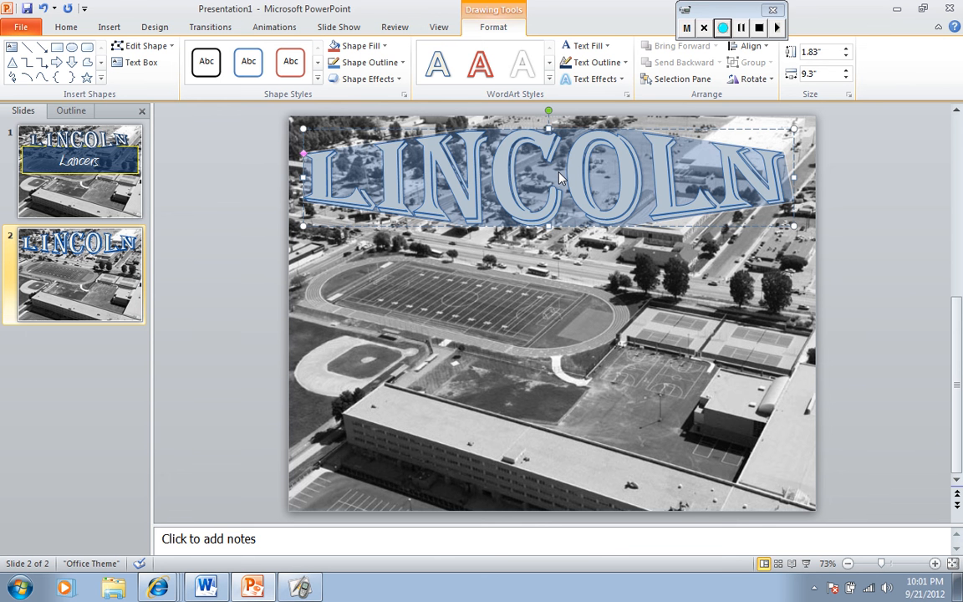
pyautogui.click(607, 134)
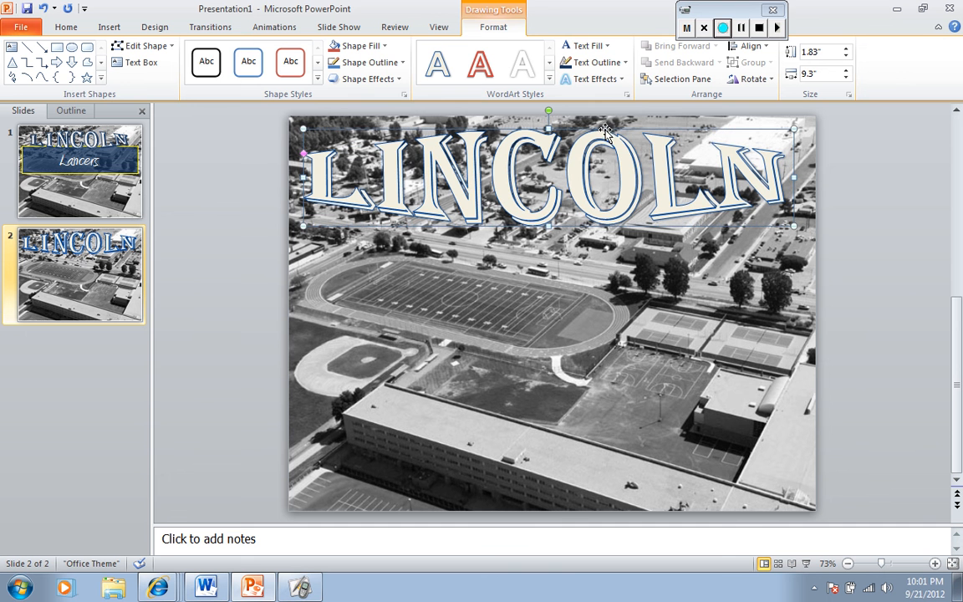
pyautogui.click(624, 65)
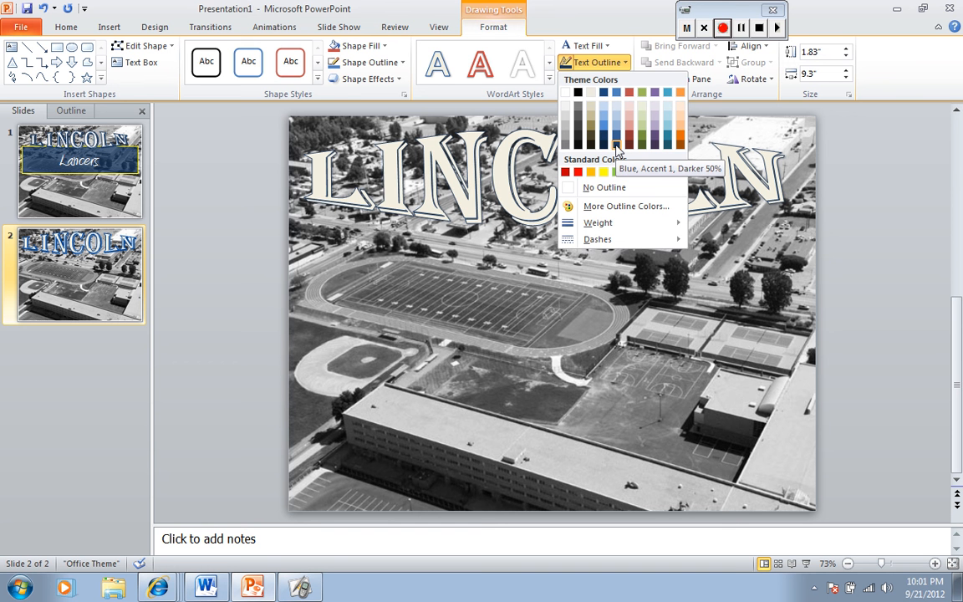
pyautogui.moveTo(618, 226)
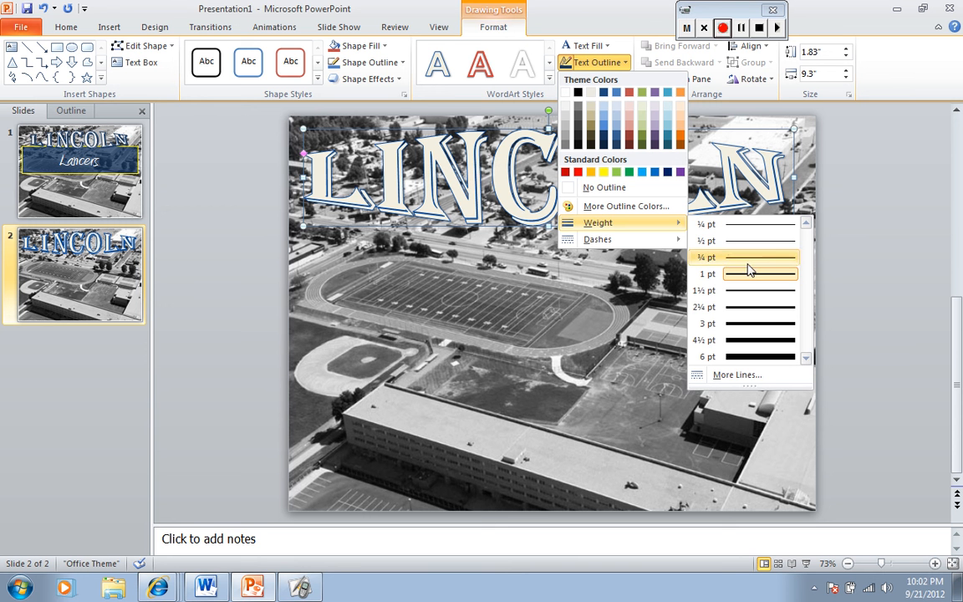
pyautogui.click(758, 315)
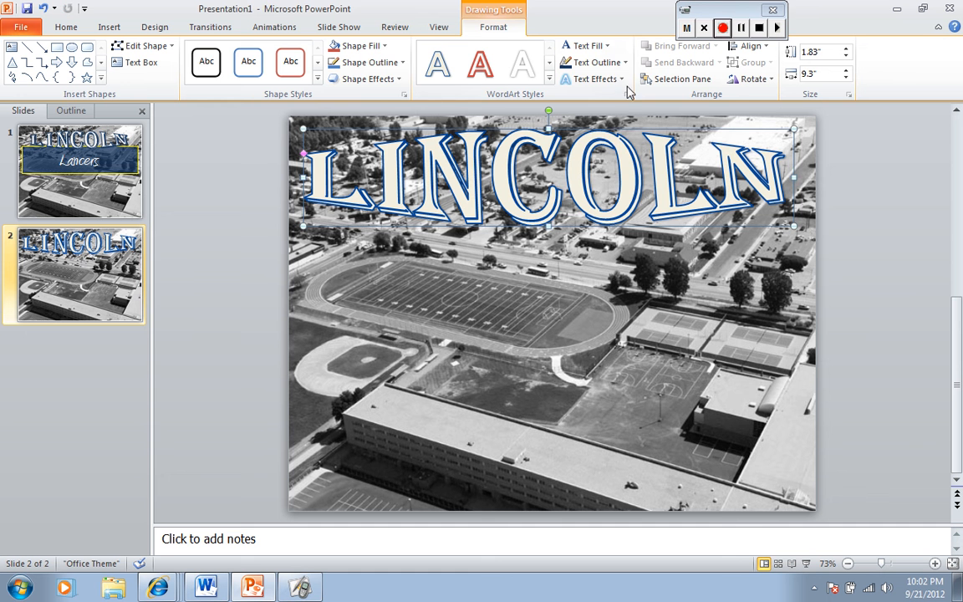
# Step: Fill the Lincoln WordArt lettering with an off-white theme color and deselect it
pyautogui.click(602, 48)
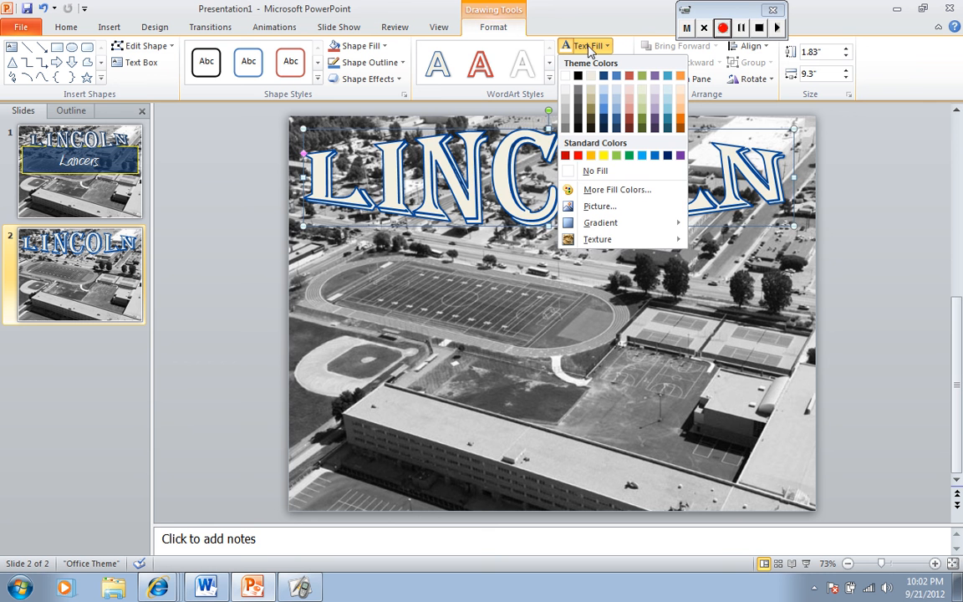
pyautogui.click(567, 92)
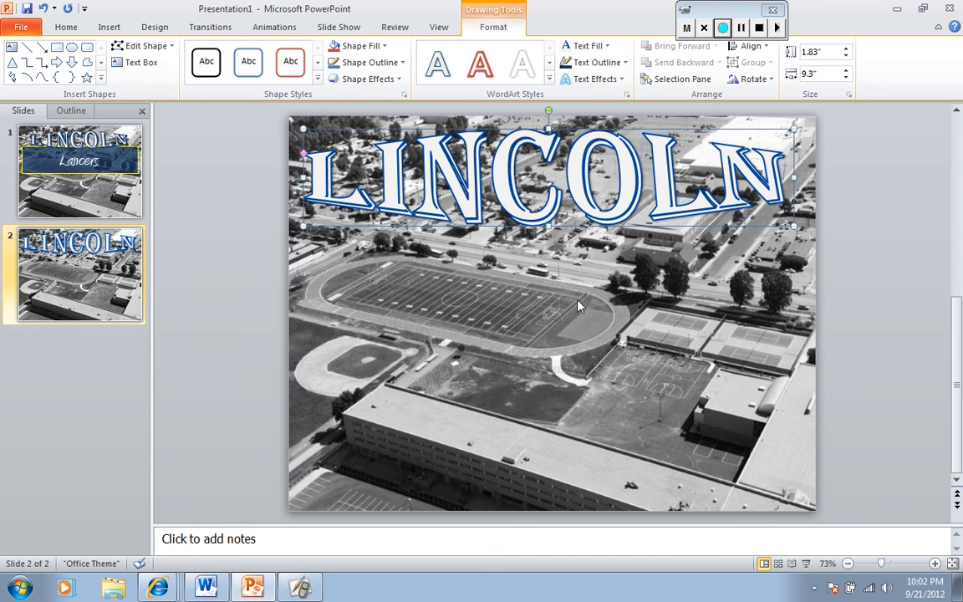
pyautogui.click(552, 265)
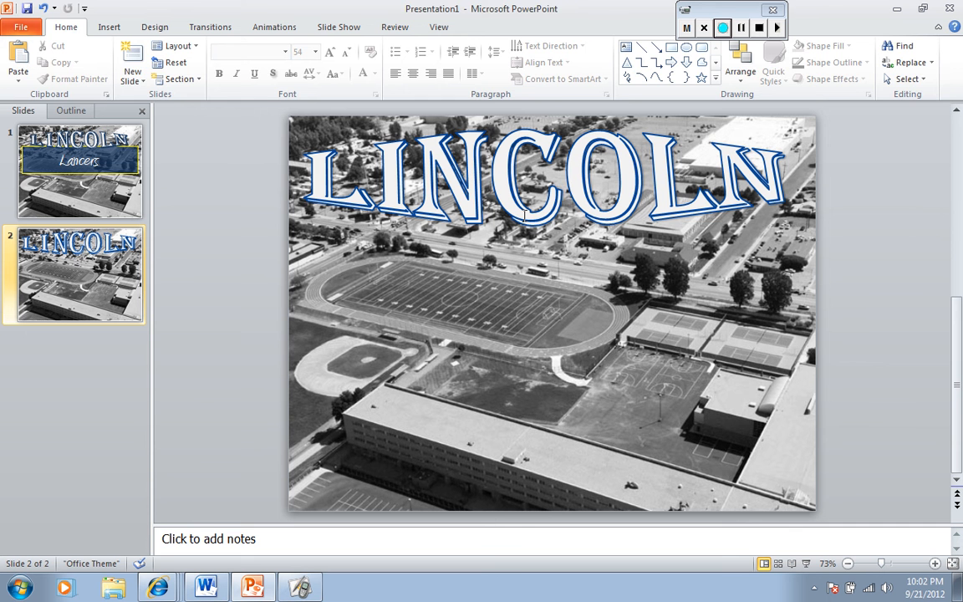
# Step: Nudge the Lincoln WordArt slightly to the right to center it on the slide
pyautogui.click(510, 192)
pyautogui.click(539, 129)
pyautogui.press('Right')
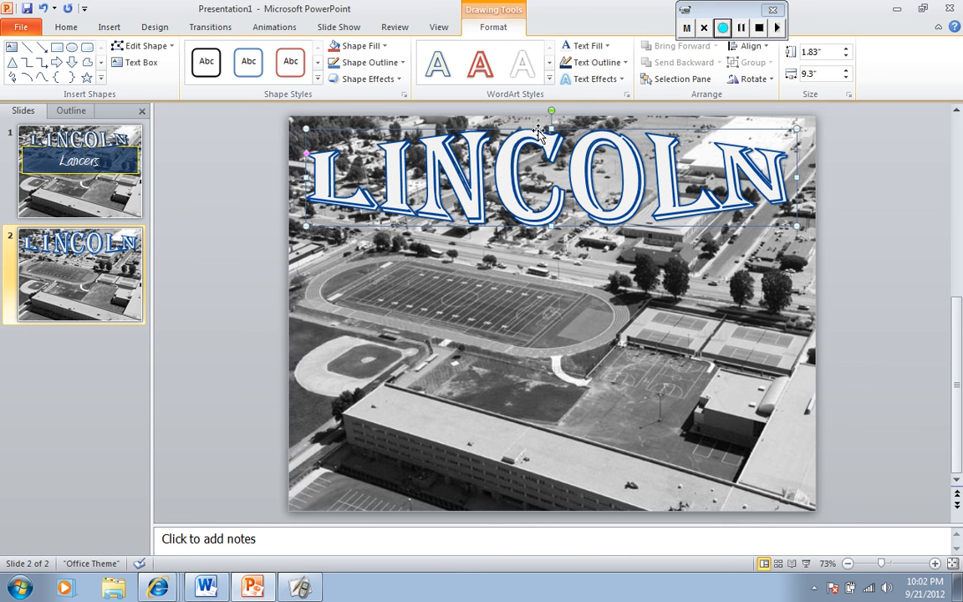
pyautogui.click(489, 251)
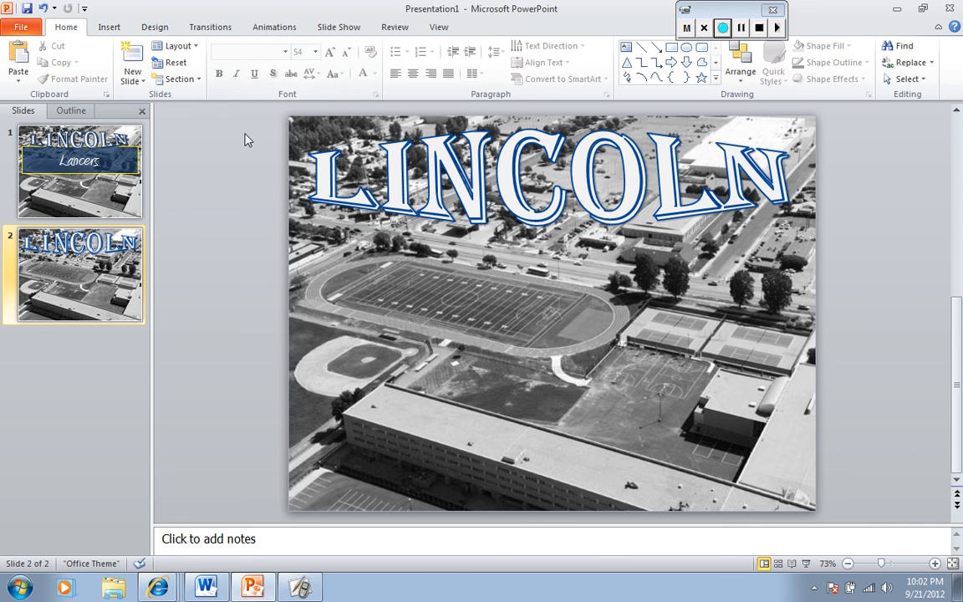
# Step: Insert a wide text box just below the Lincoln title and enter "Lancers" in it
pyautogui.click(110, 28)
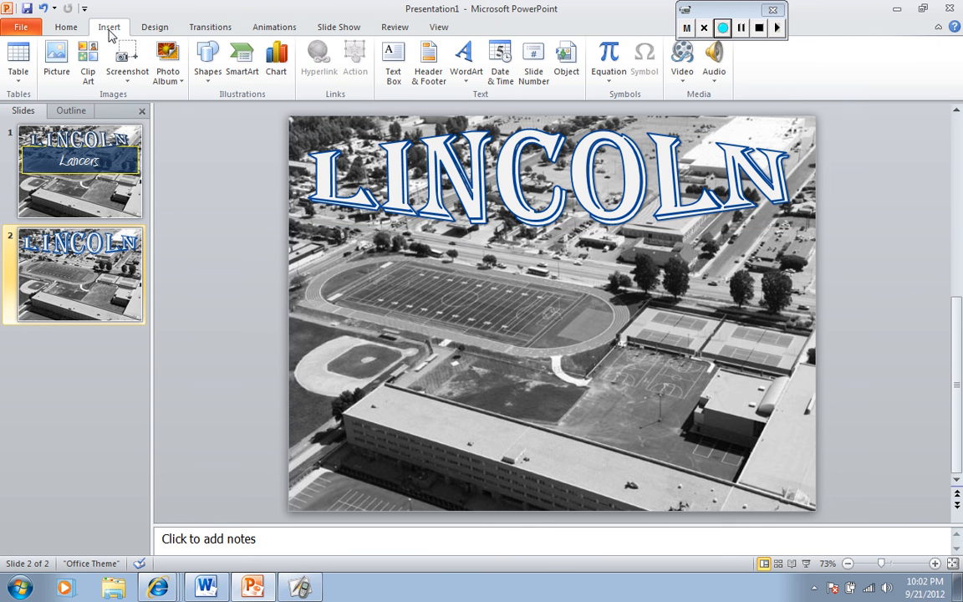
pyautogui.click(392, 60)
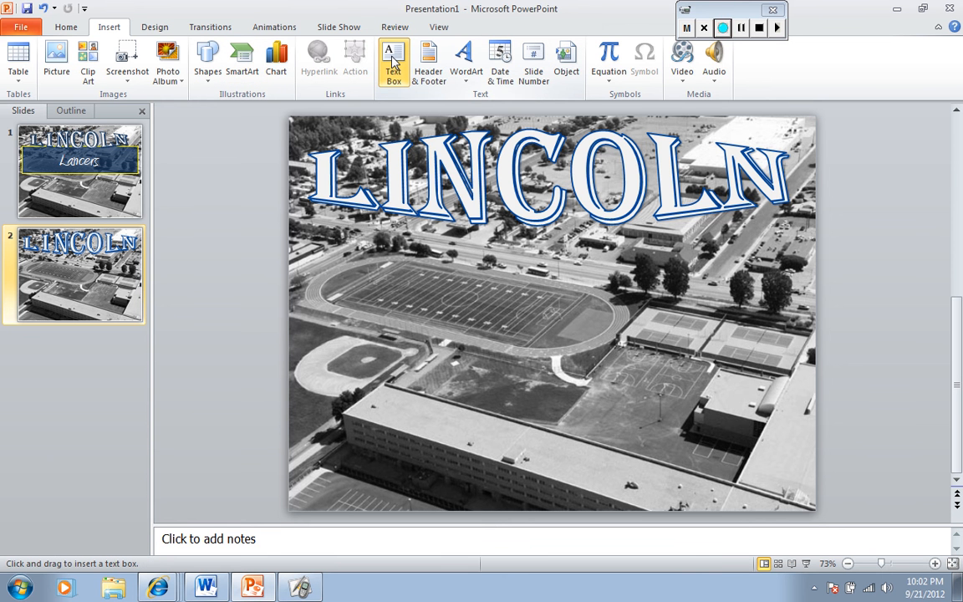
pyautogui.press('Escape')
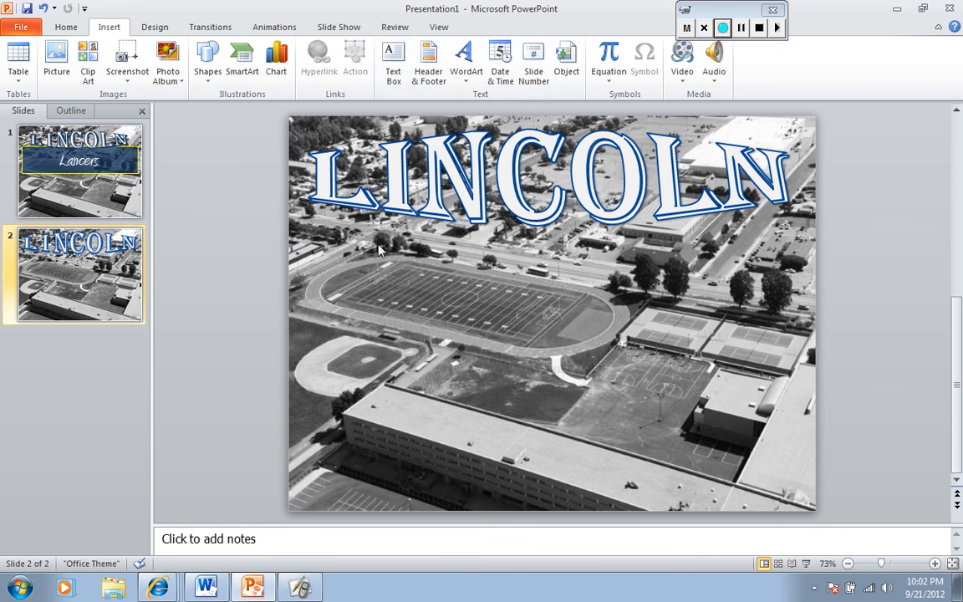
pyautogui.click(392, 59)
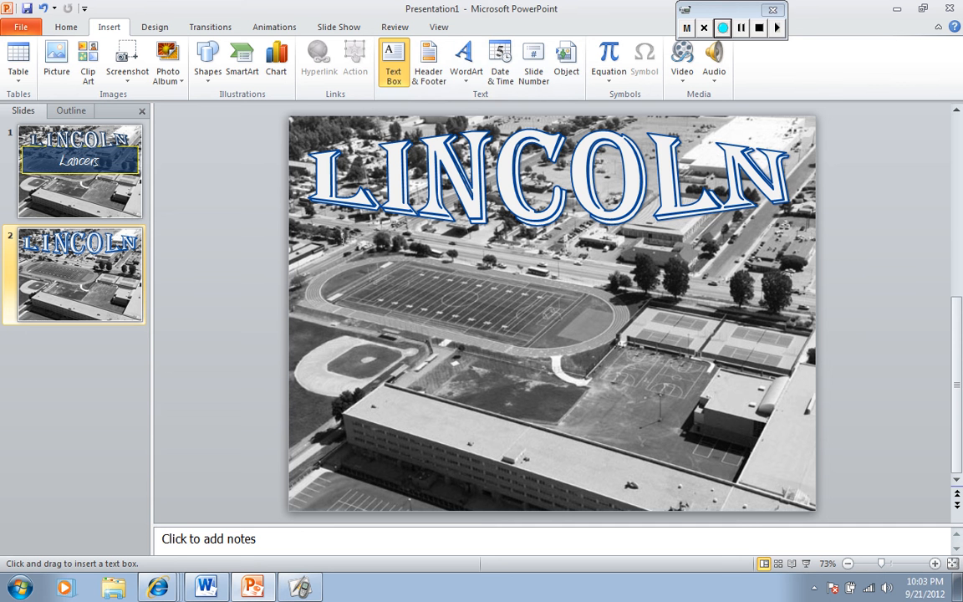
pyautogui.moveTo(360, 247)
pyautogui.mouseDown()
pyautogui.moveTo(608, 272)
pyautogui.moveTo(714, 270)
pyautogui.mouseUp()
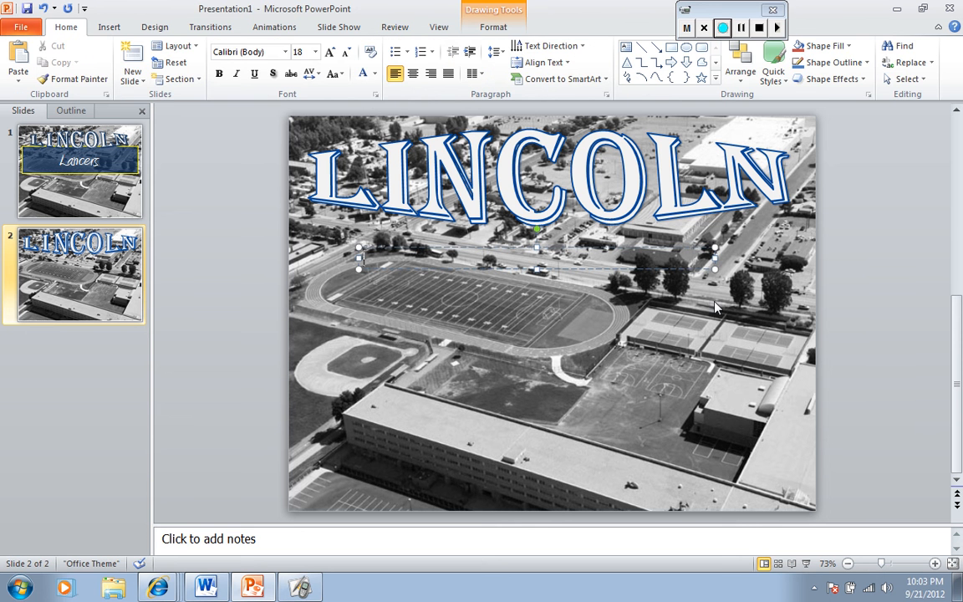
pyautogui.write('Lancers')
# Step: Change the font of the word "Lancers" to Amienne
pyautogui.doubleClick(384, 257)
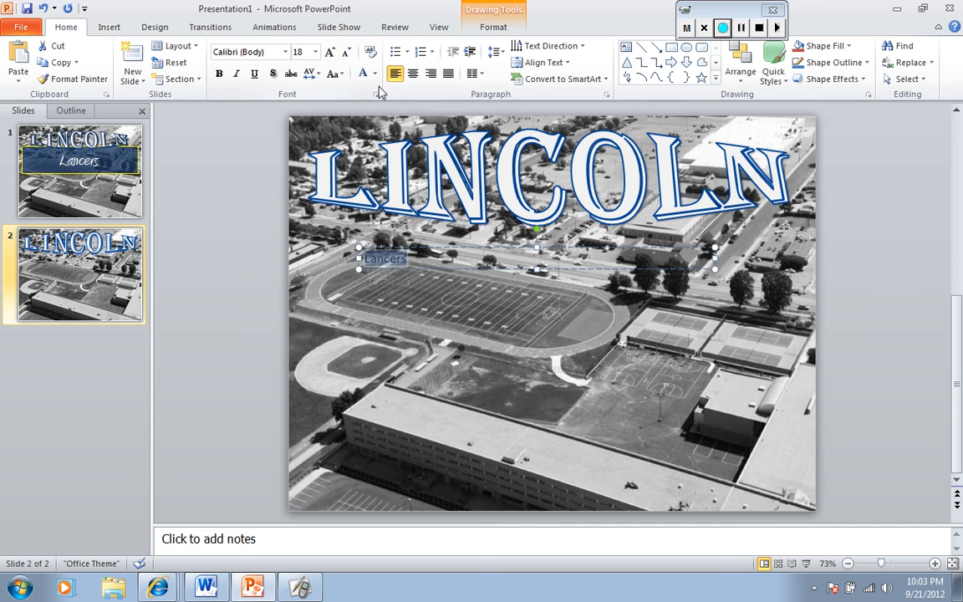
pyautogui.click(286, 55)
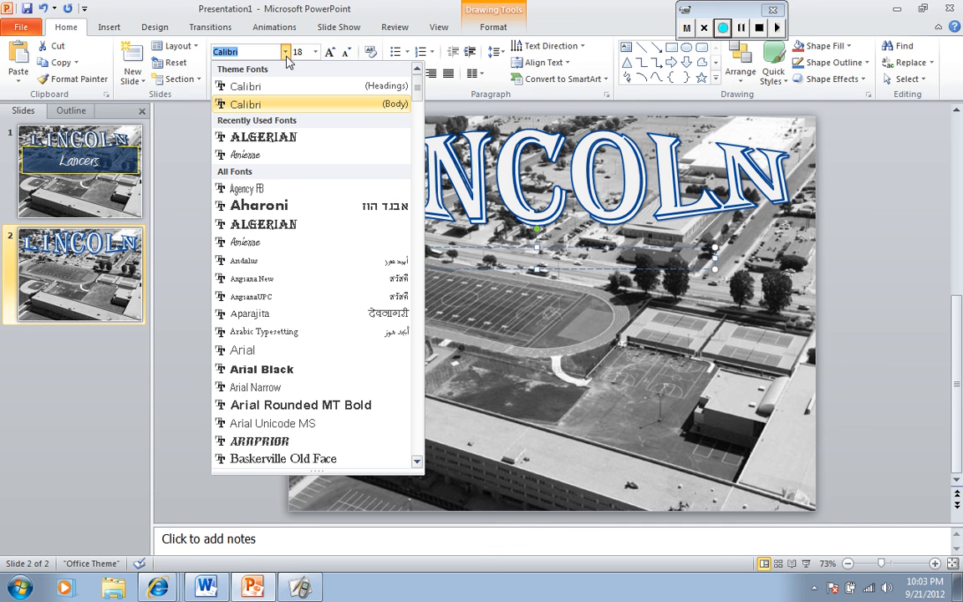
pyautogui.click(290, 158)
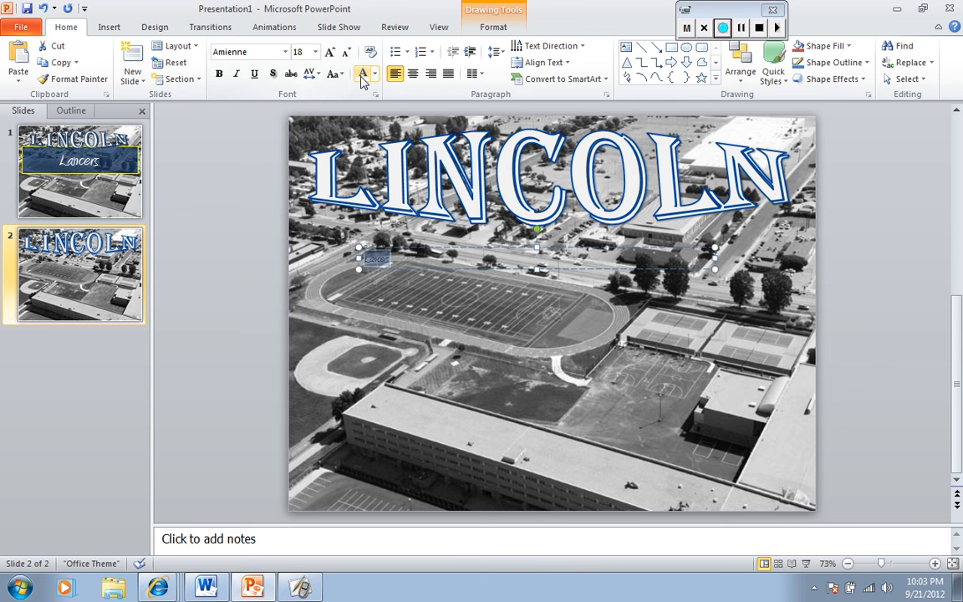
# Step: Color the word "Lancers" white and set its font size to 125
pyautogui.click(376, 74)
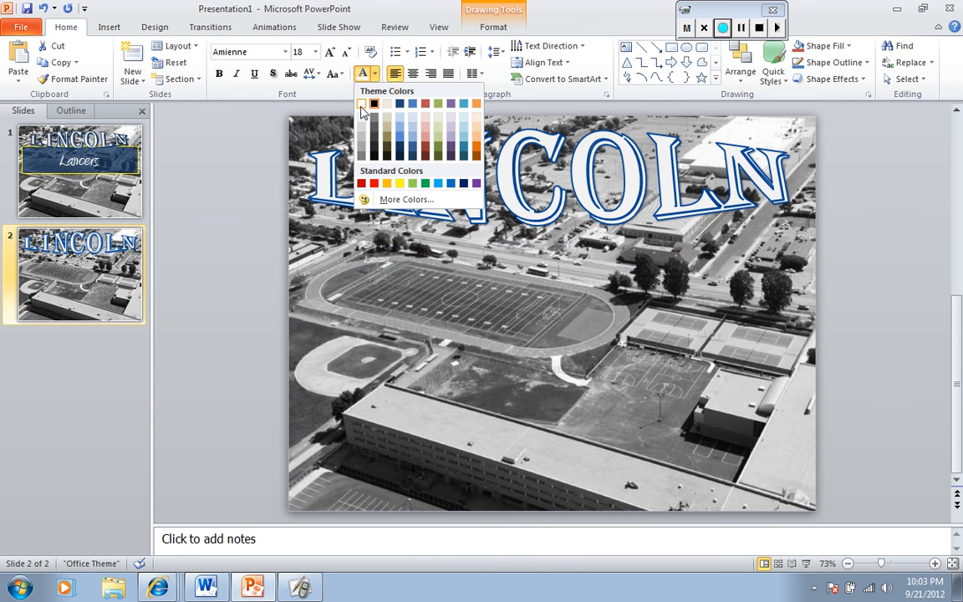
pyautogui.click(362, 104)
pyautogui.click(316, 53)
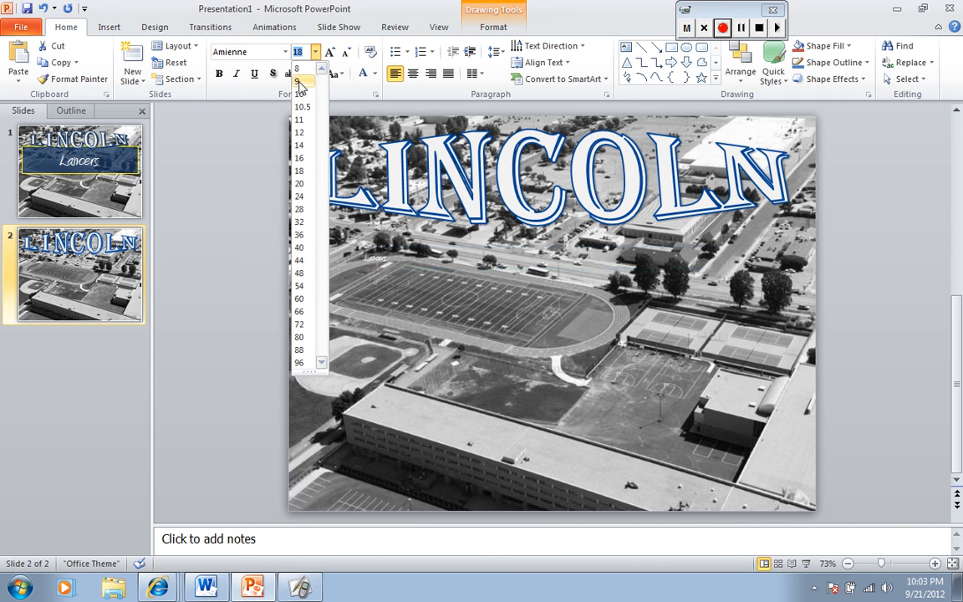
pyautogui.write('125')
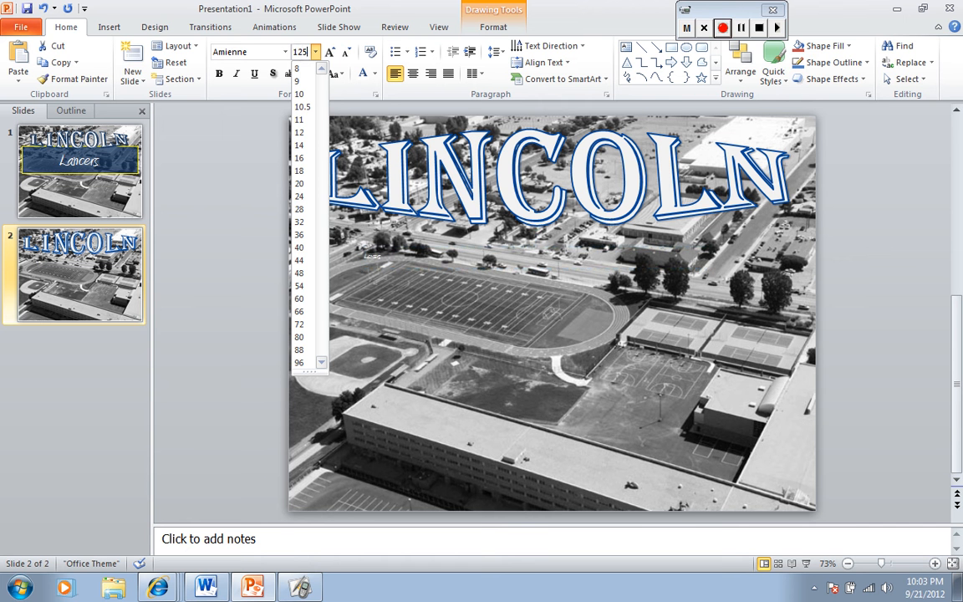
pyautogui.press('Return')
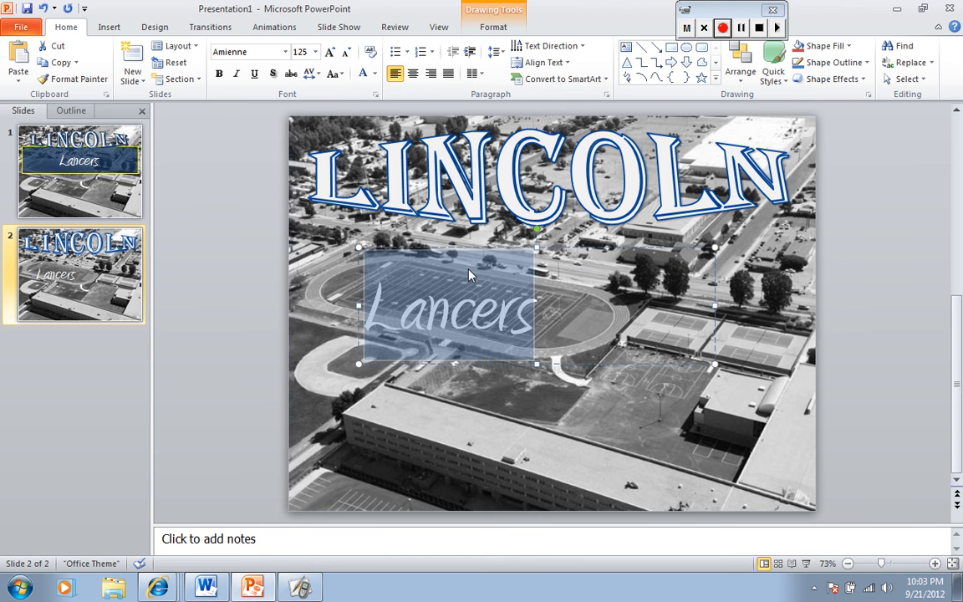
# Step: Center "Lancers" within its text box and move the box up and slightly right, tucking it beneath the Lincoln title
pyautogui.click(413, 74)
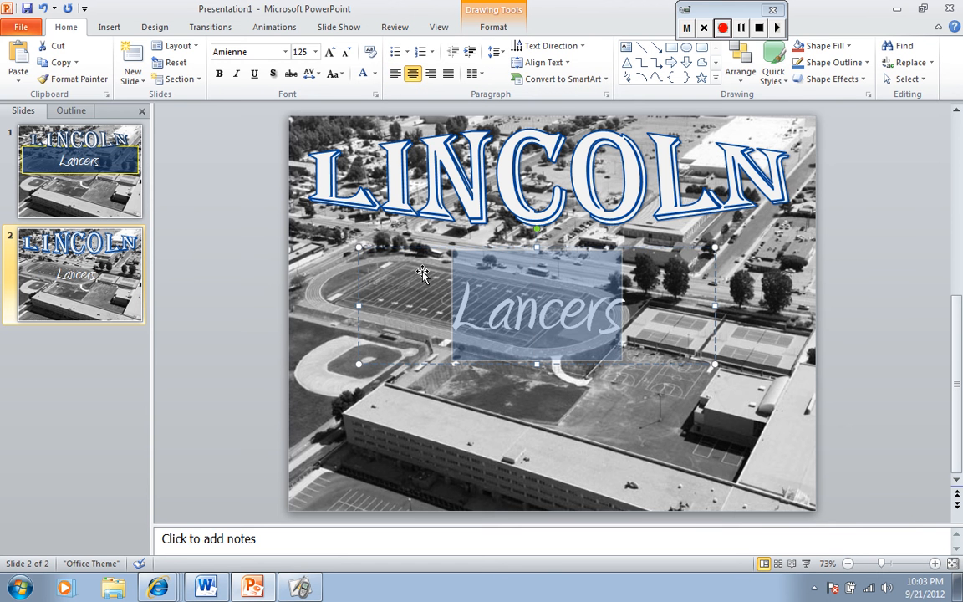
pyautogui.click(424, 250)
pyautogui.moveTo(425, 250); pyautogui.dragTo(425, 214)
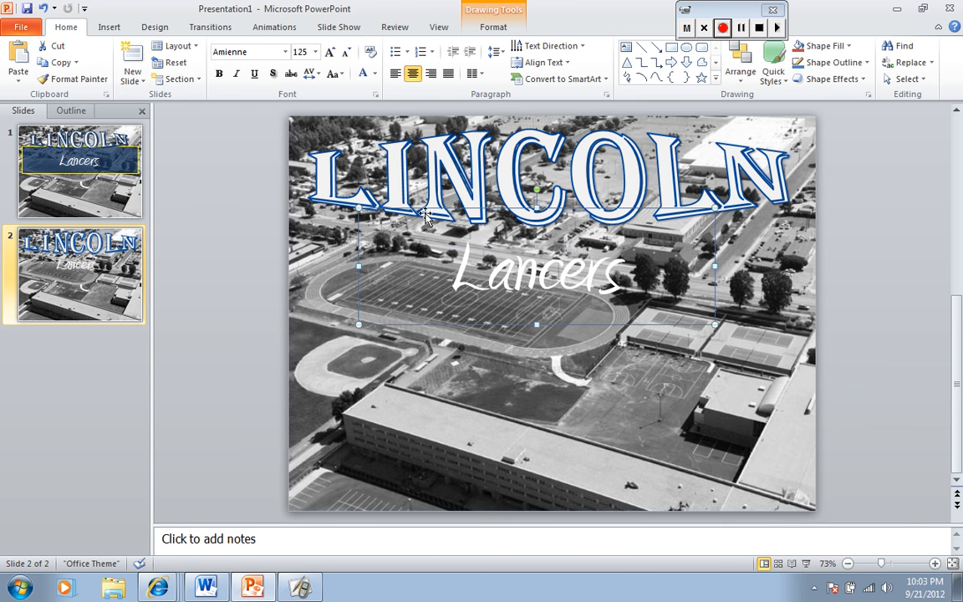
pyautogui.press('Right')
pyautogui.press('Right')
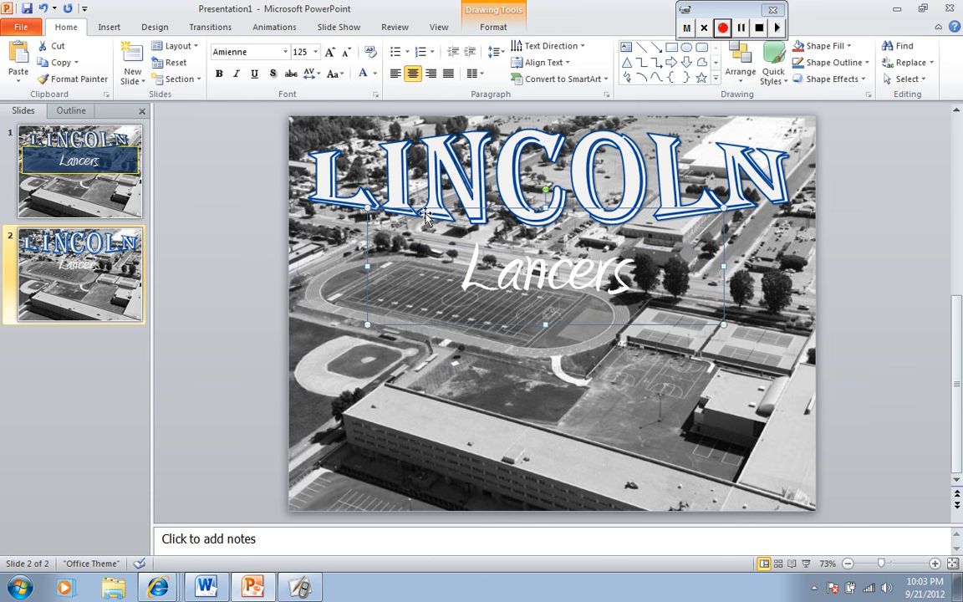
pyautogui.press('Left')
pyautogui.press('Right')
pyautogui.press('Up')
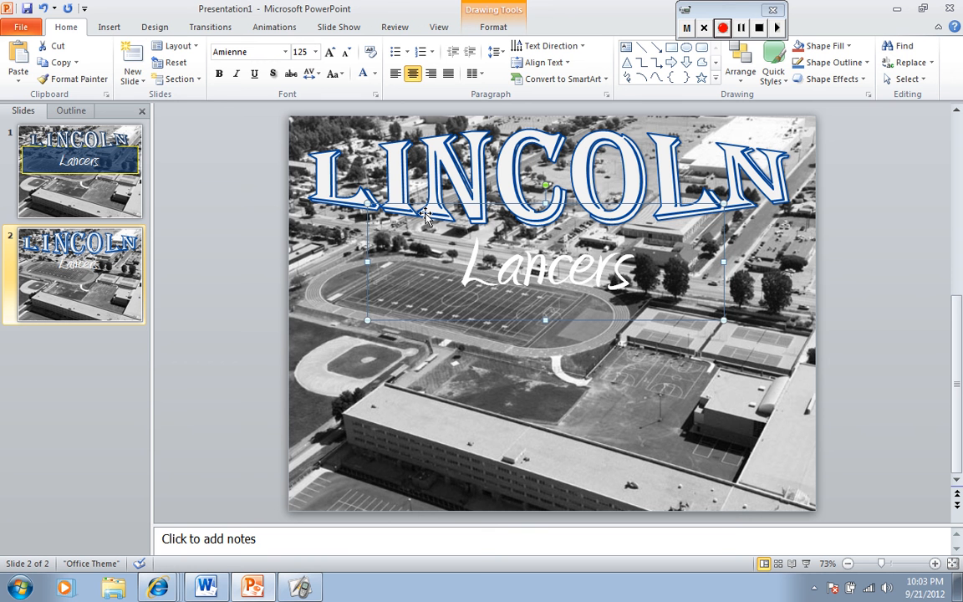
# Step: Give the Lancers text box a solid dark blue fill with 35% transparency
pyautogui.rightClick(438, 323)
pyautogui.click(489, 312)
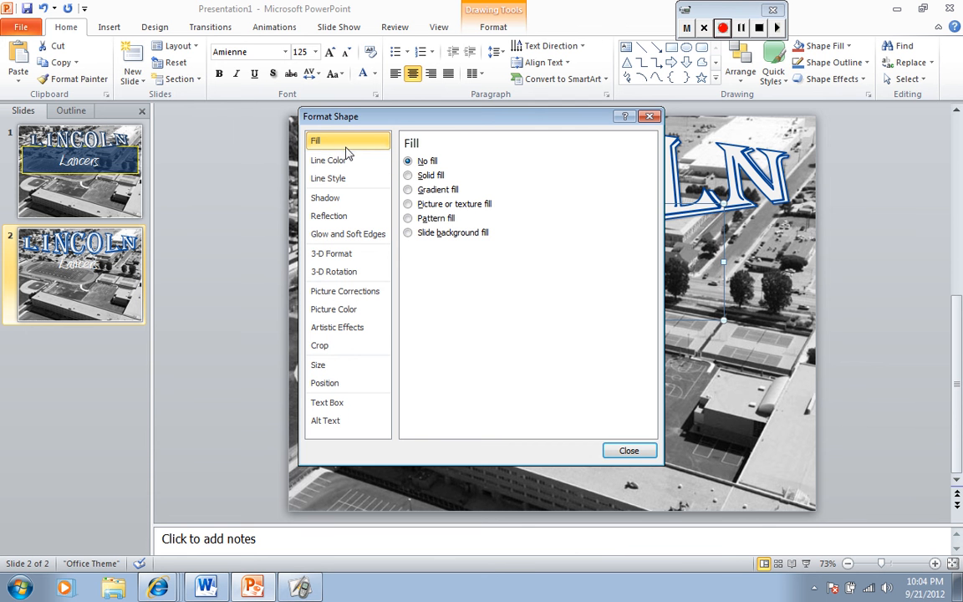
pyautogui.click(408, 178)
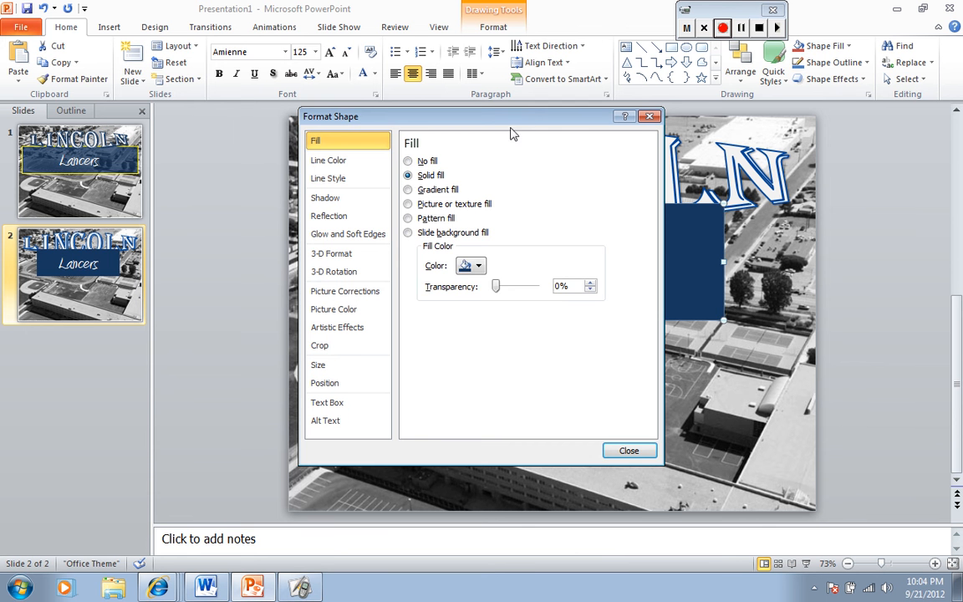
pyautogui.moveTo(522, 124); pyautogui.dragTo(222, 104)
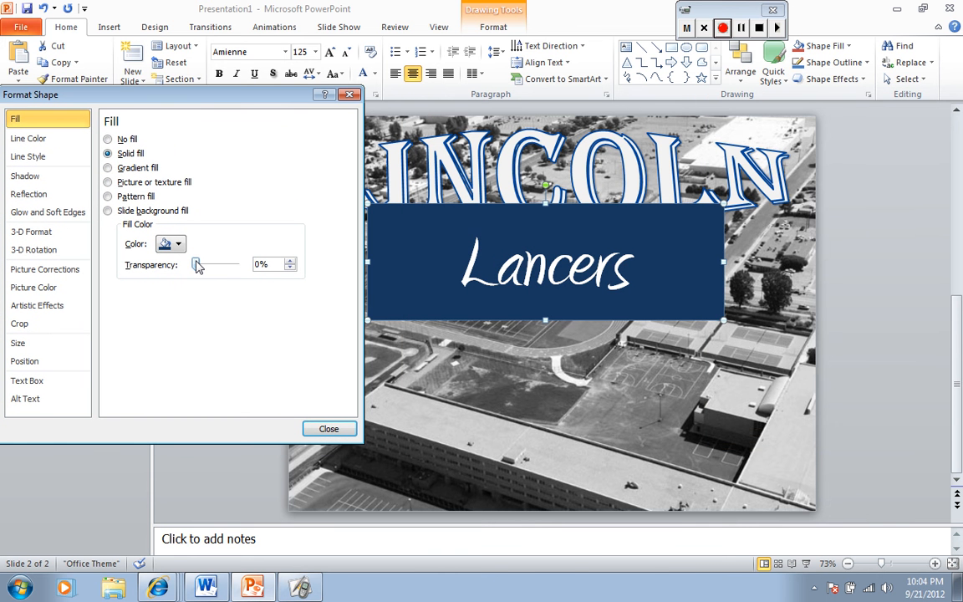
pyautogui.moveTo(197, 265); pyautogui.dragTo(211, 266)
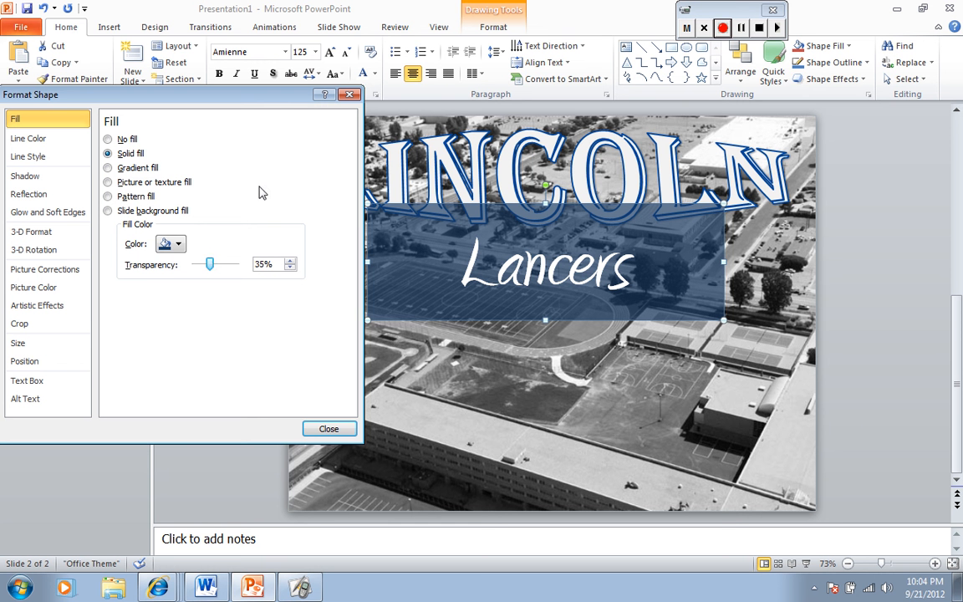
# Step: Give the Lancers text box a solid yellow outline
pyautogui.click(36, 145)
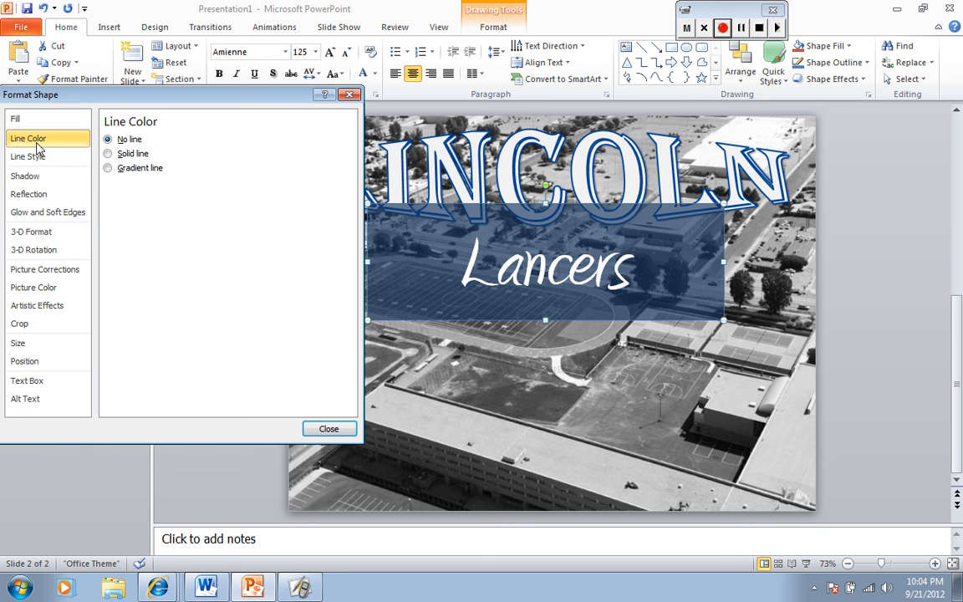
pyautogui.click(110, 155)
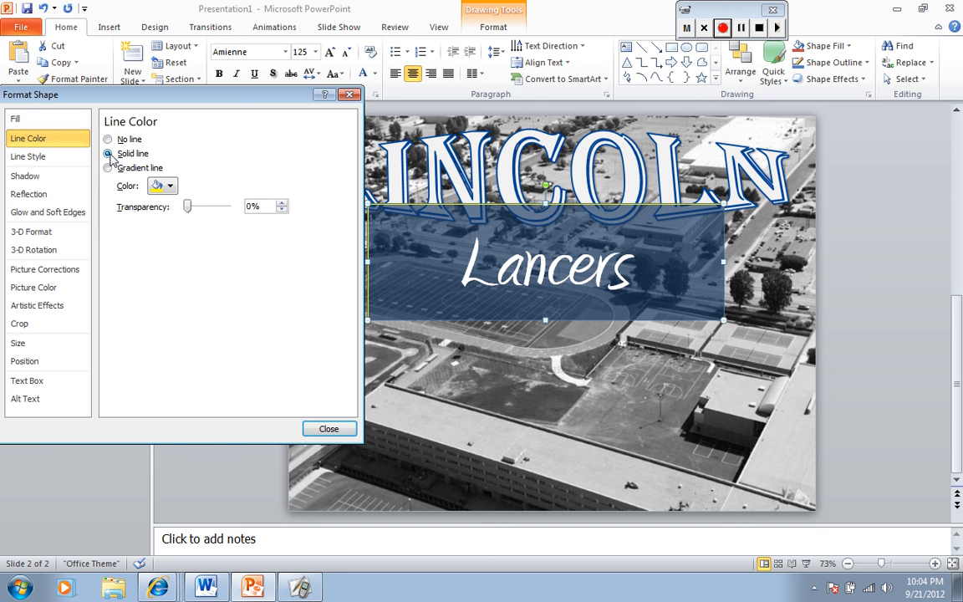
pyautogui.click(170, 189)
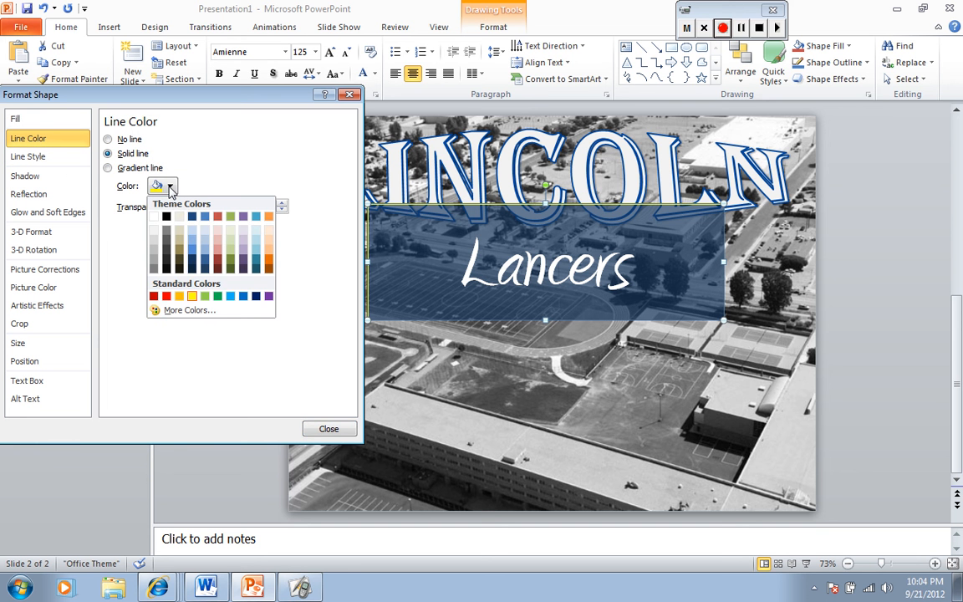
pyautogui.click(170, 188)
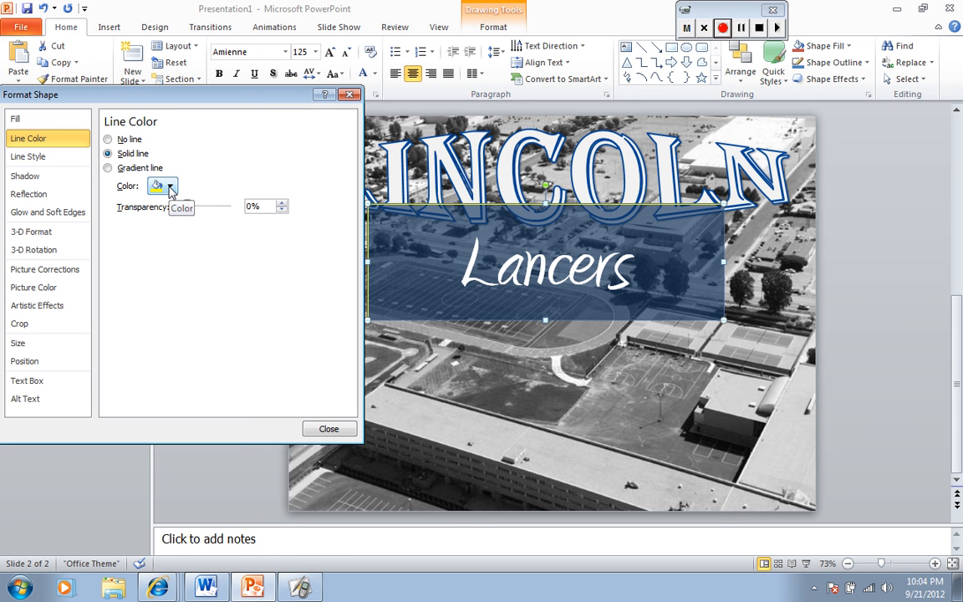
# Step: Set the width of the Lancers text box outline to 2.5 pt and close the shape formatting settings
pyautogui.click(62, 167)
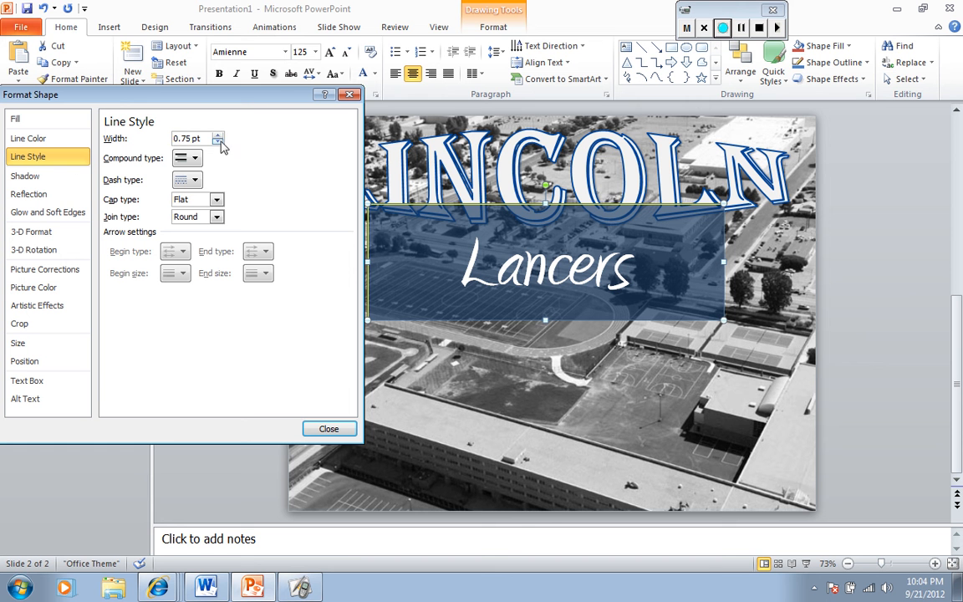
pyautogui.click(219, 135)
pyautogui.click(219, 135)
pyautogui.click(218, 135)
pyautogui.click(219, 135)
pyautogui.click(218, 136)
pyautogui.click(218, 136)
pyautogui.click(218, 136)
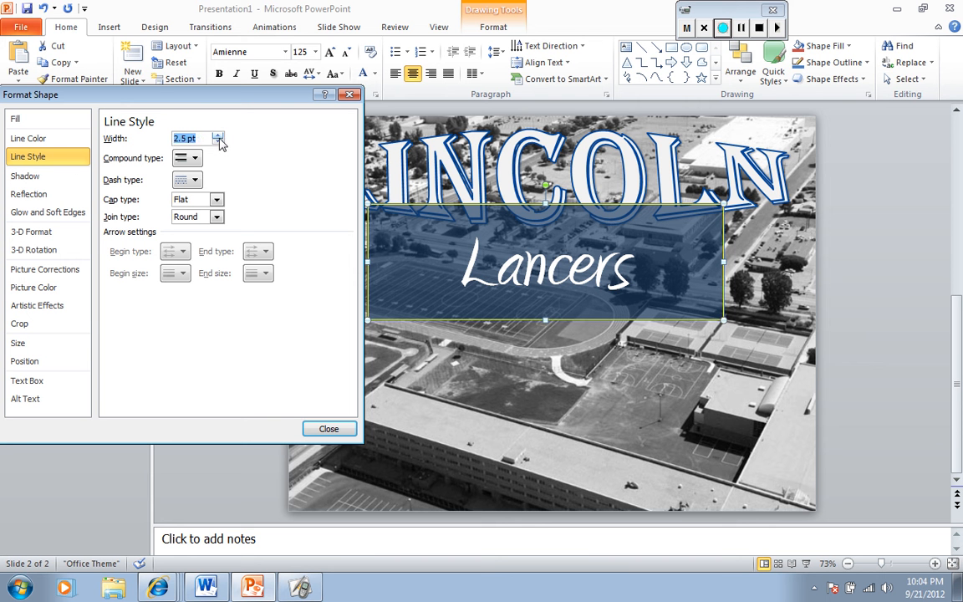
pyautogui.click(322, 429)
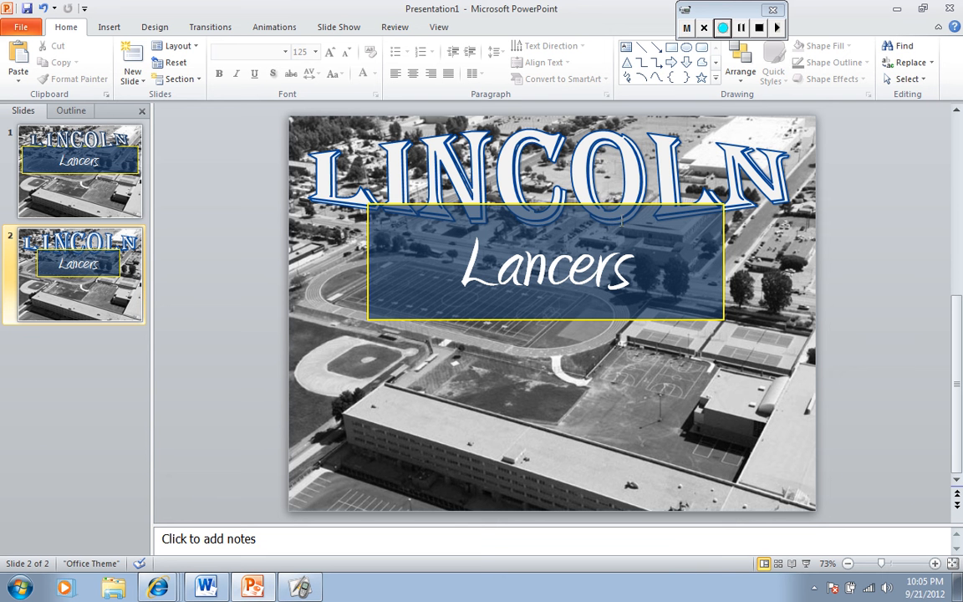
# Step: Bring the Lincoln WordArt to the front of the Lancers text box and deselect it
pyautogui.click(514, 144)
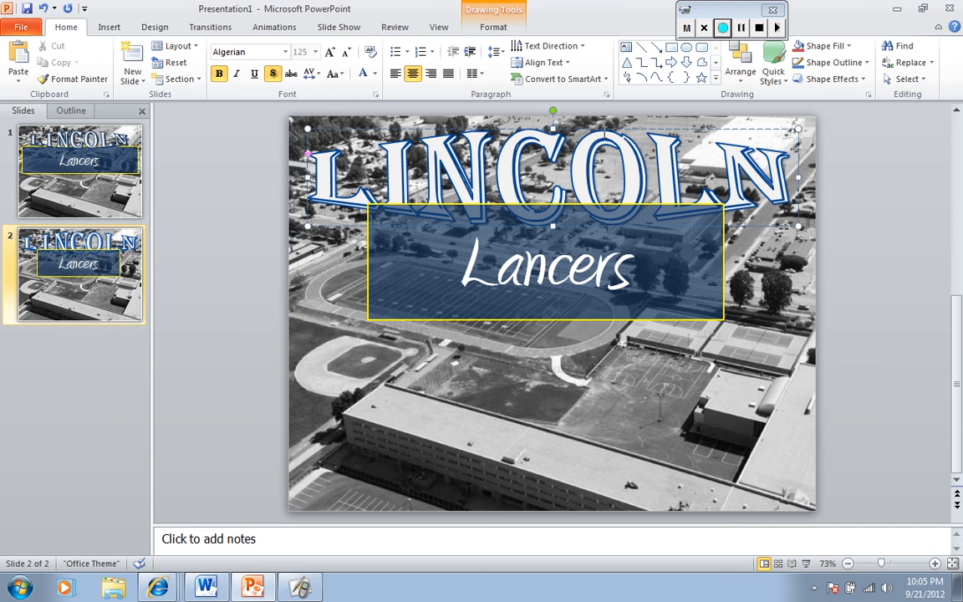
pyautogui.rightClick(603, 131)
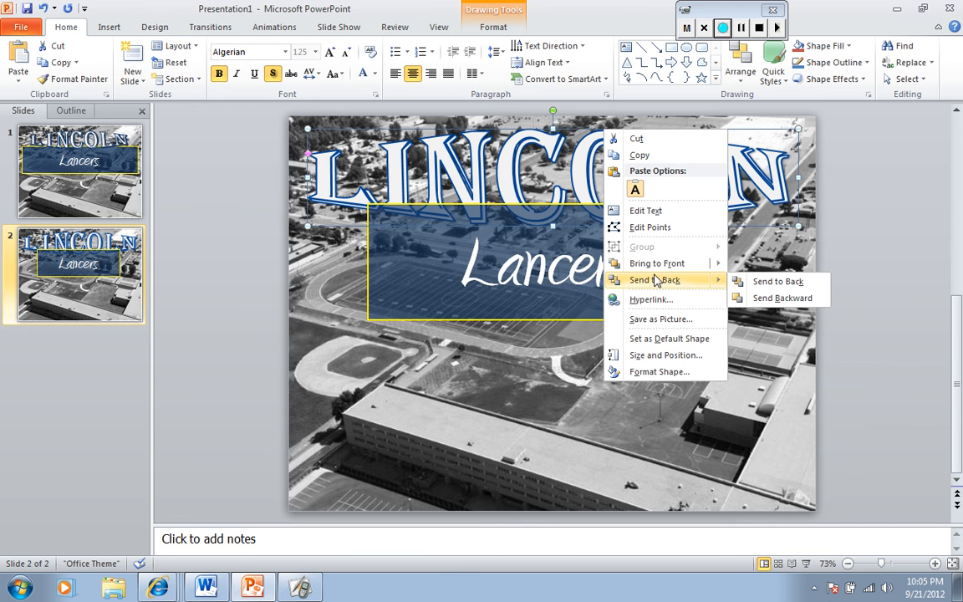
pyautogui.moveTo(666, 272)
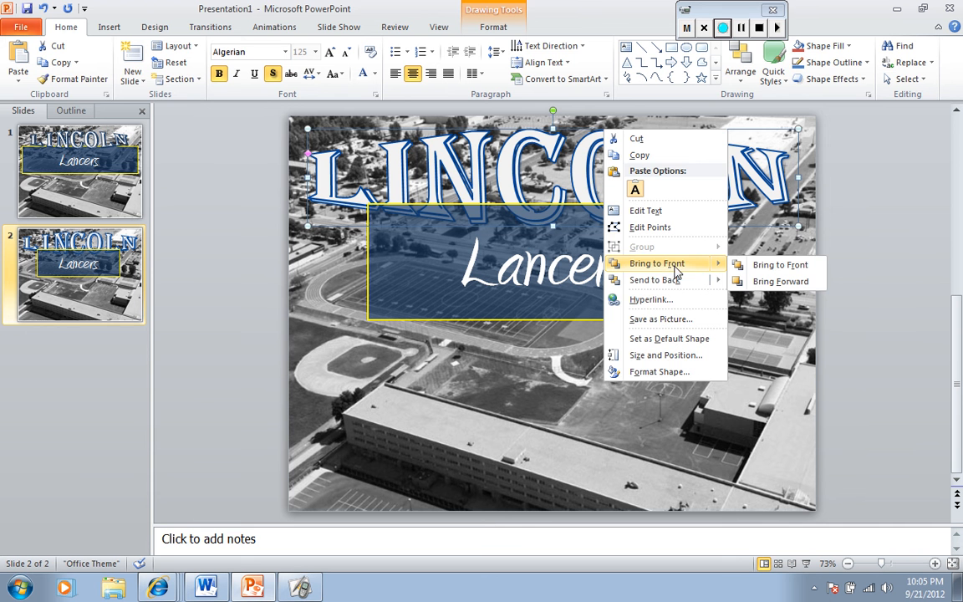
pyautogui.click(776, 265)
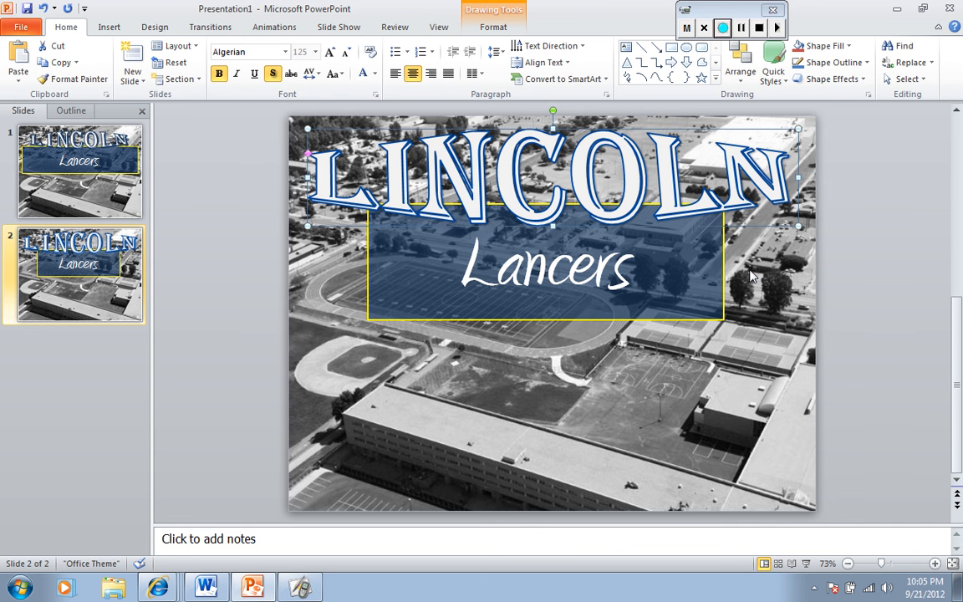
pyautogui.click(751, 276)
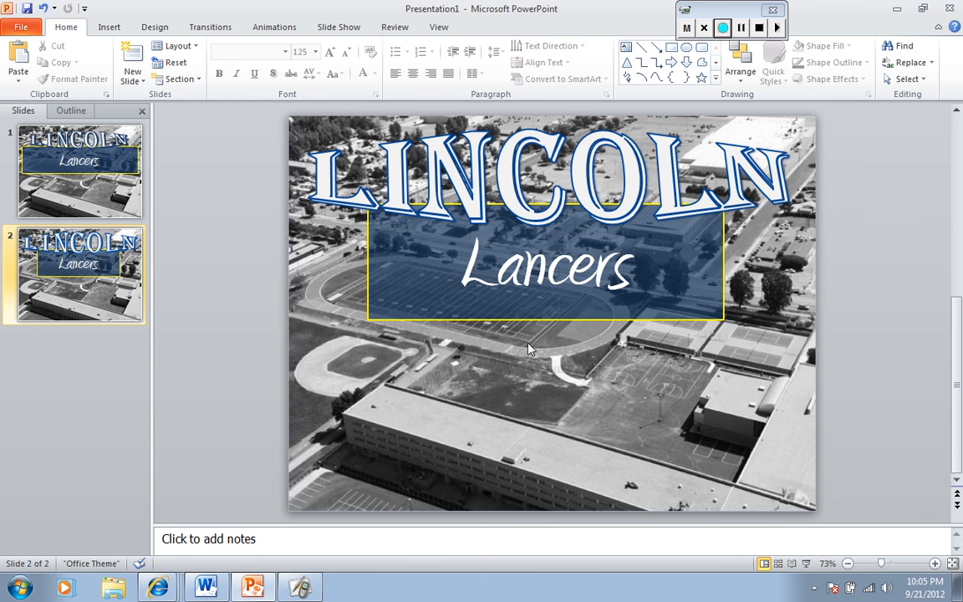